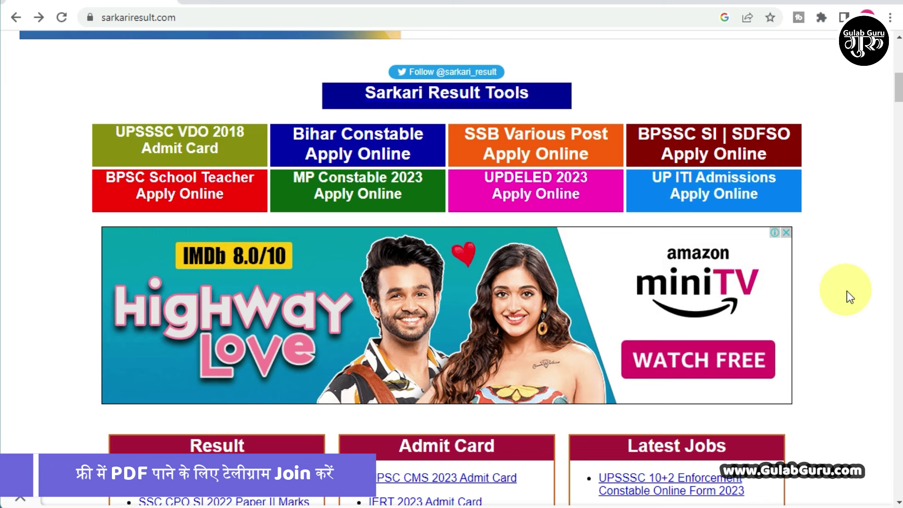
Open the MPESB MP Police Constable Online Form 2023 posting from the Latest Jobs list
{"action": "scroll", "coordinate": [846, 292], "scroll_direction": "down", "scroll_amount": 4}
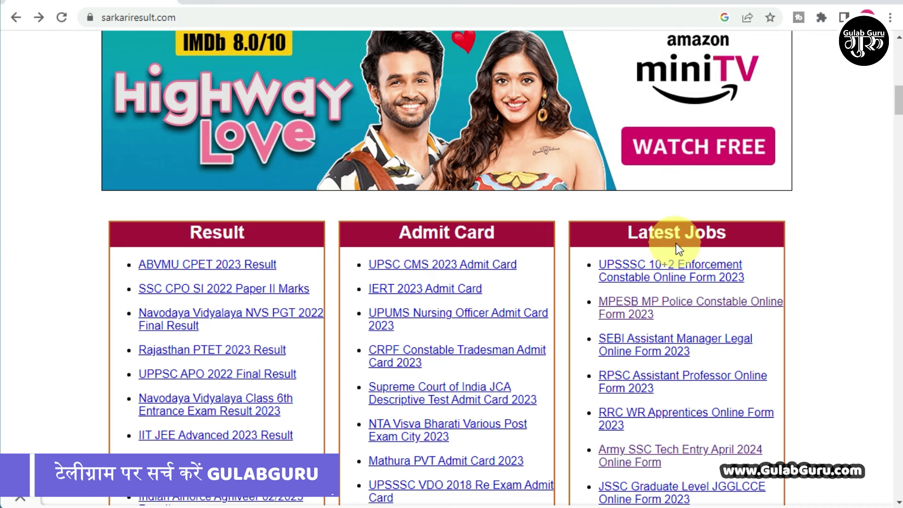
{"action": "scroll", "coordinate": [689, 241], "scroll_direction": "down", "scroll_amount": 3}
{"action": "scroll", "coordinate": [703, 288], "scroll_direction": "down", "scroll_amount": 1}
{"action": "scroll", "coordinate": [799, 305], "scroll_direction": "up", "scroll_amount": 3}
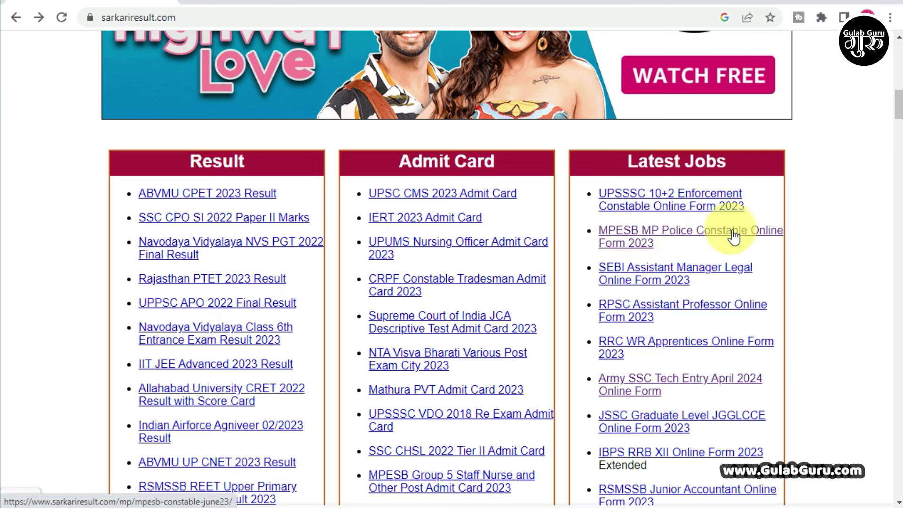
{"action": "left_click", "coordinate": [696, 231]}
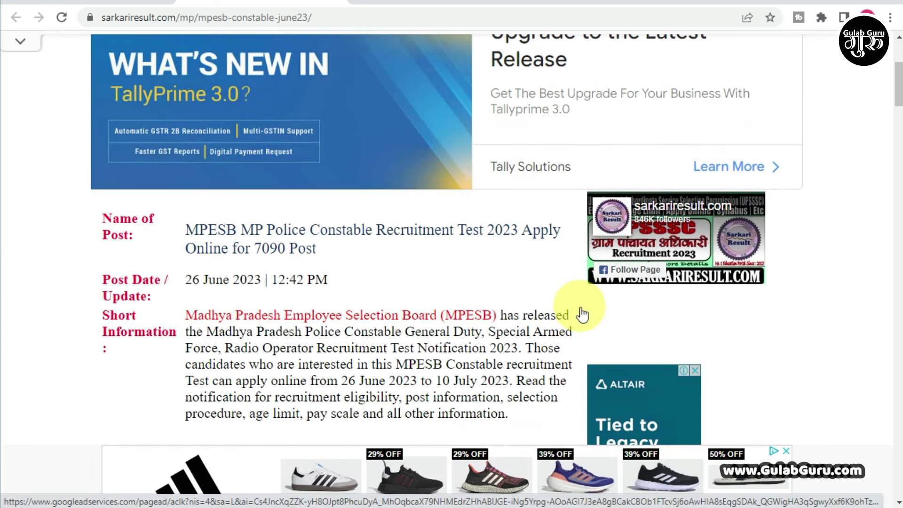
Examine the Important Dates of the MP Police Constable posting, highlighting the application, fee payment, correction and exam dates and the admit card availability
{"action": "scroll", "coordinate": [582, 314], "scroll_direction": "down", "scroll_amount": 4}
{"action": "scroll", "coordinate": [581, 314], "scroll_direction": "down", "scroll_amount": 8}
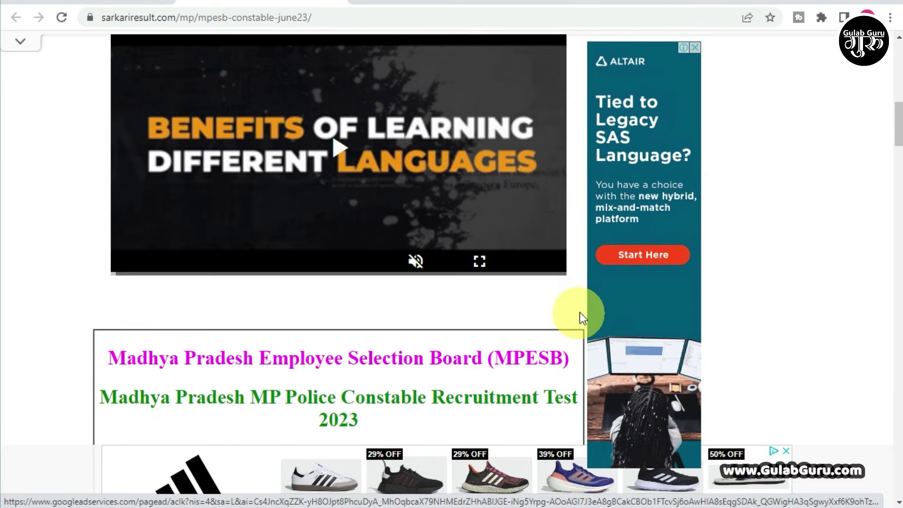
{"action": "scroll", "coordinate": [579, 312], "scroll_direction": "down", "scroll_amount": 4}
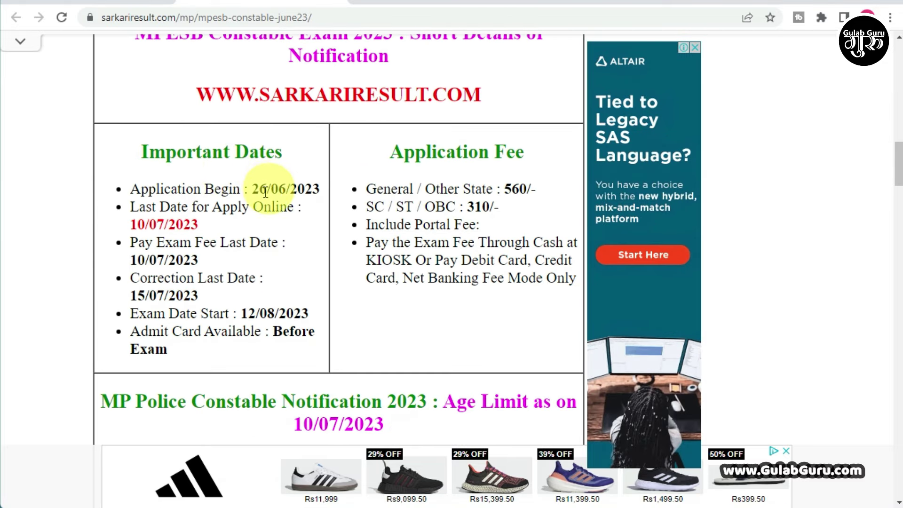
{"action": "left_click_drag", "start_coordinate": [252, 188], "coordinate": [316, 191]}
{"action": "left_click_drag", "start_coordinate": [131, 224], "coordinate": [203, 225]}
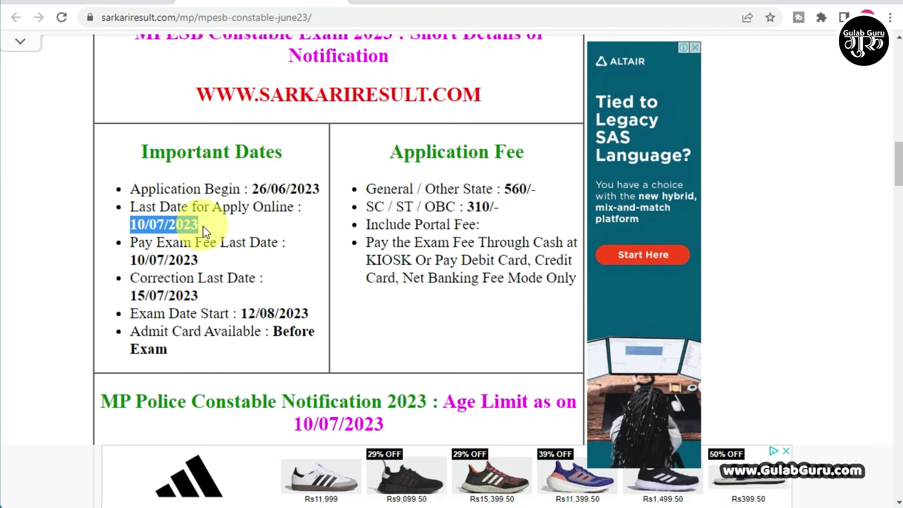
{"action": "left_click_drag", "start_coordinate": [131, 260], "coordinate": [198, 262]}
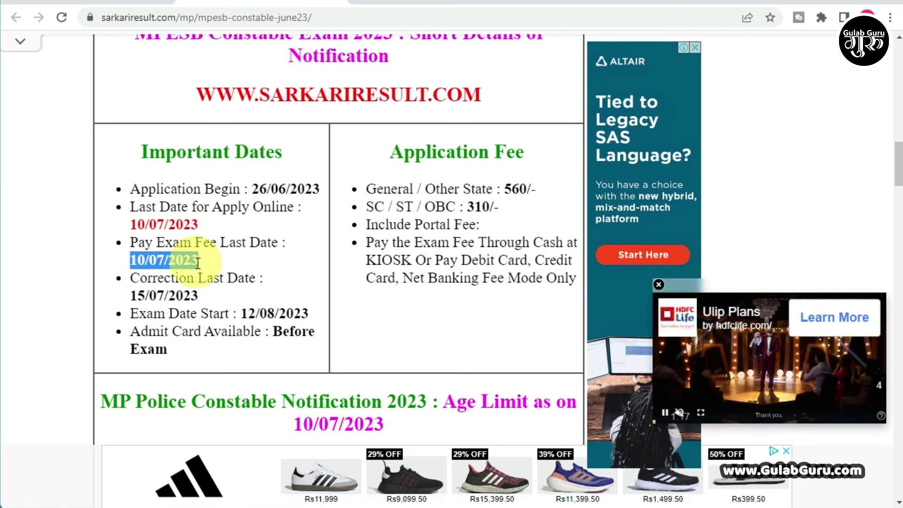
{"action": "left_click_drag", "start_coordinate": [126, 295], "coordinate": [317, 314]}
{"action": "left_click", "coordinate": [243, 312]}
{"action": "left_click", "coordinate": [258, 333]}
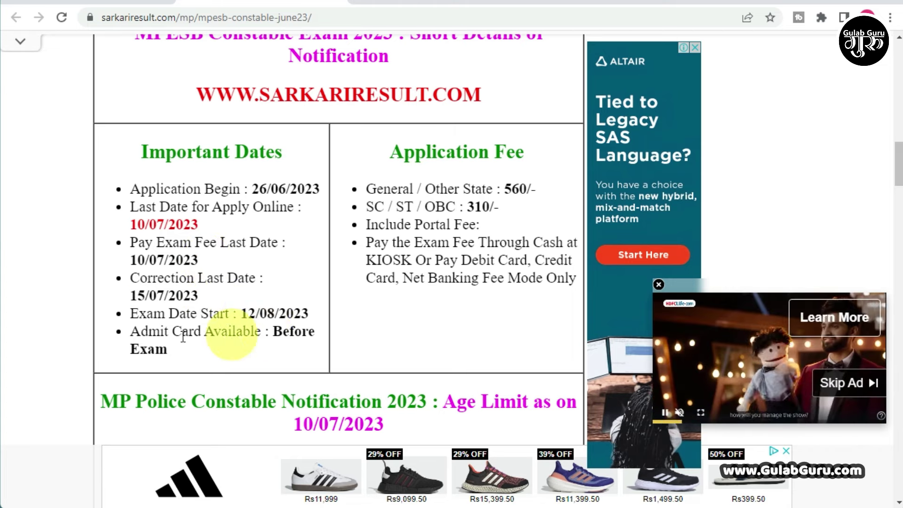
{"action": "left_click_drag", "start_coordinate": [272, 331], "coordinate": [313, 346]}
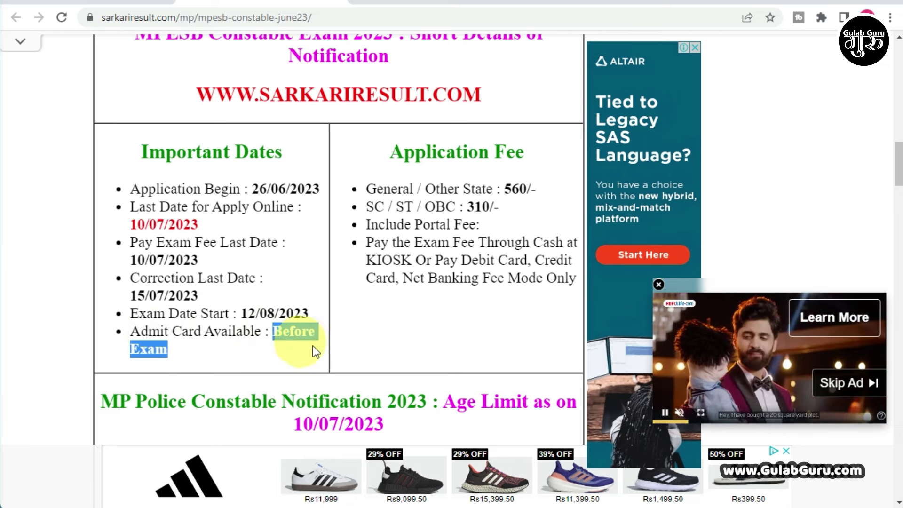
{"action": "left_click", "coordinate": [301, 338]}
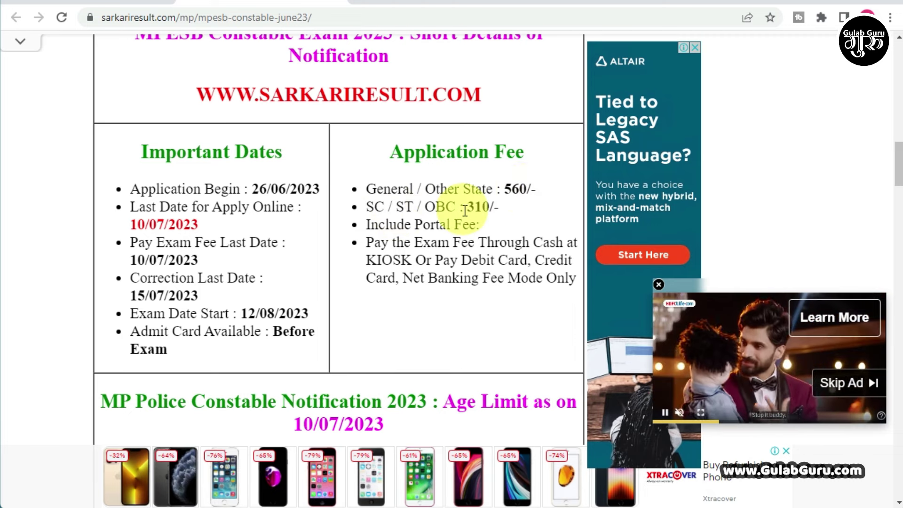
Review the Application Fee section, highlighting the accepted exam fee payment modes
{"action": "scroll", "coordinate": [464, 211], "scroll_direction": "down", "scroll_amount": 3}
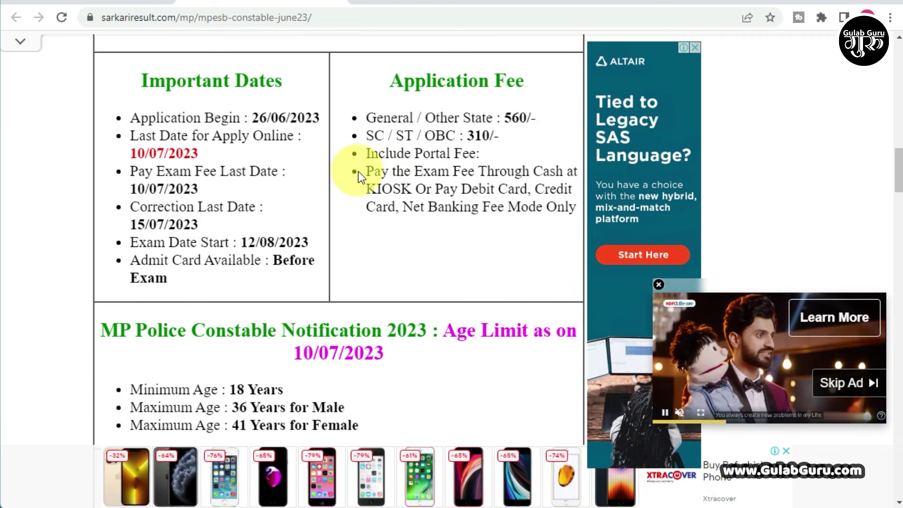
{"action": "left_click_drag", "start_coordinate": [375, 168], "coordinate": [469, 242]}
{"action": "left_click", "coordinate": [471, 242]}
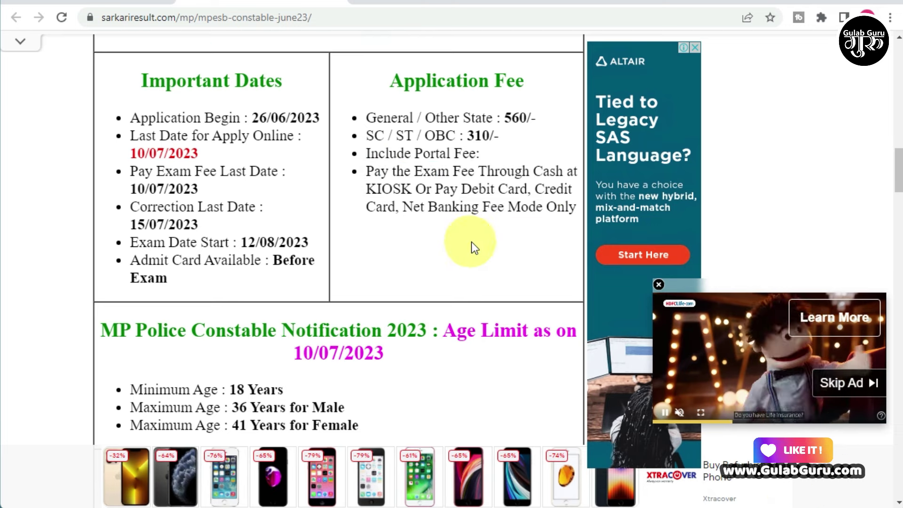
Check the age limits and highlight the total number of posts in the vacancy details heading
{"action": "scroll", "coordinate": [471, 242], "scroll_direction": "down", "scroll_amount": 3}
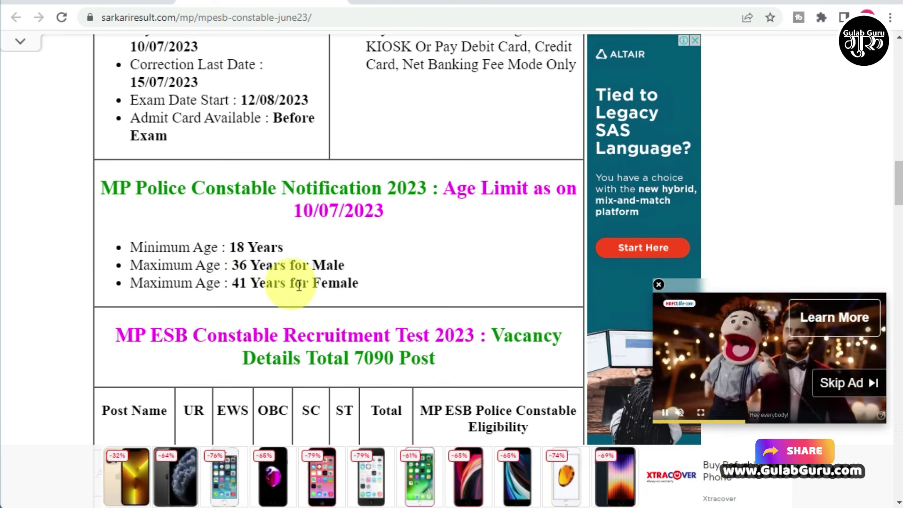
{"action": "scroll", "coordinate": [404, 294], "scroll_direction": "down", "scroll_amount": 5}
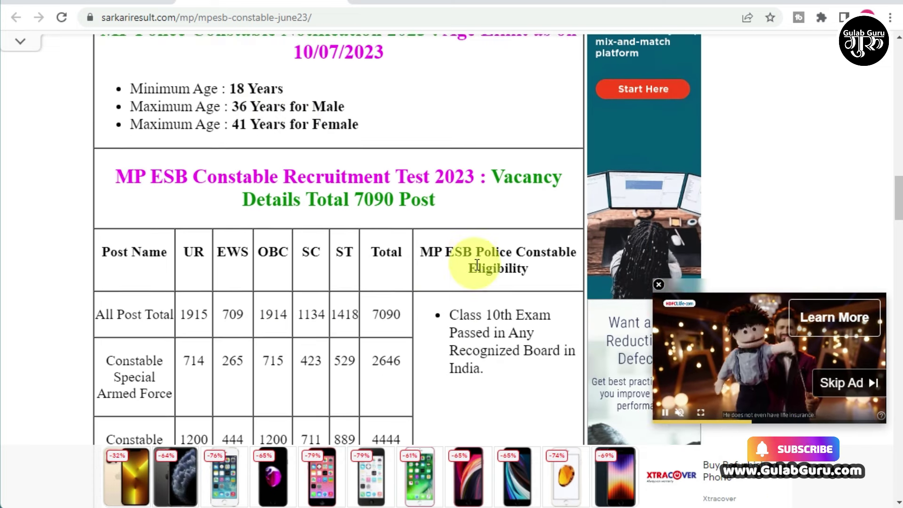
{"action": "left_click_drag", "start_coordinate": [356, 148], "coordinate": [453, 160]}
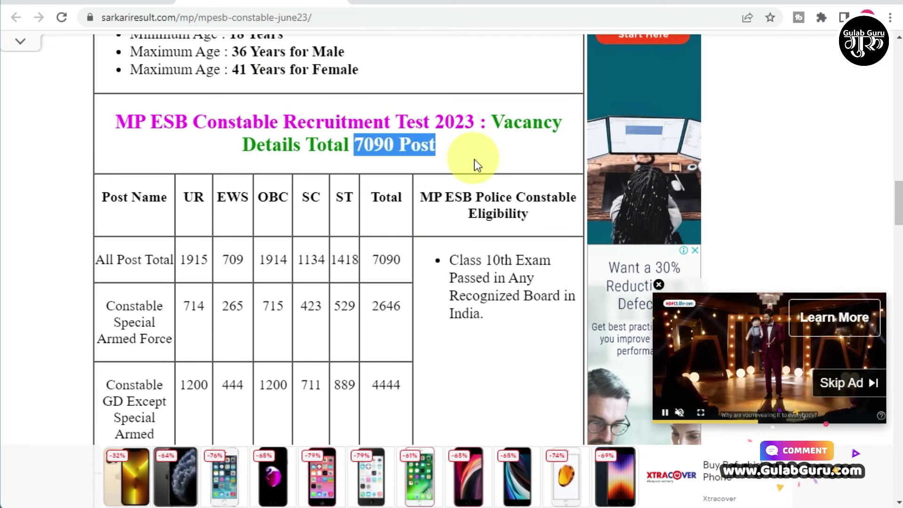
{"action": "left_click", "coordinate": [474, 159]}
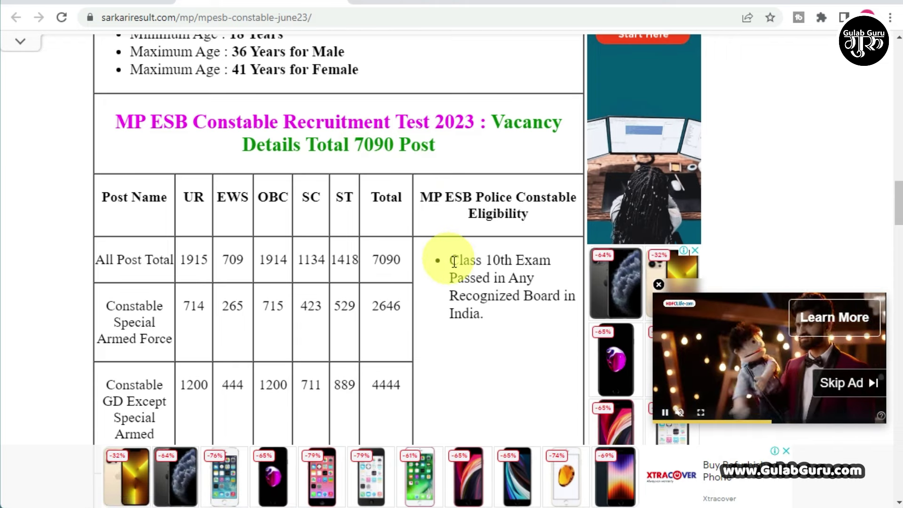
Read the constable eligibility column of the vacancy table, highlighting the Class 10th requirement and continuing to the Radio Operator Technical qualifications
{"action": "left_click_drag", "start_coordinate": [454, 262], "coordinate": [488, 313]}
{"action": "left_click", "coordinate": [490, 316]}
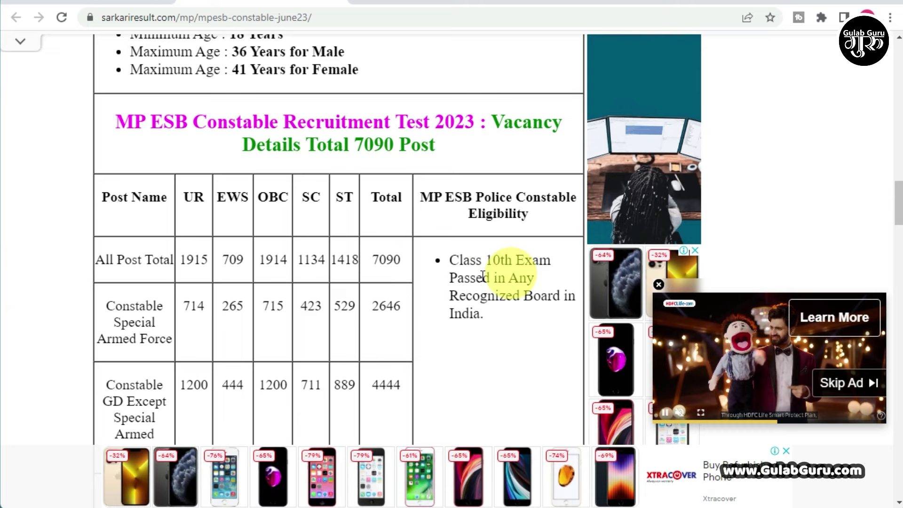
{"action": "left_click_drag", "start_coordinate": [442, 260], "coordinate": [484, 312]}
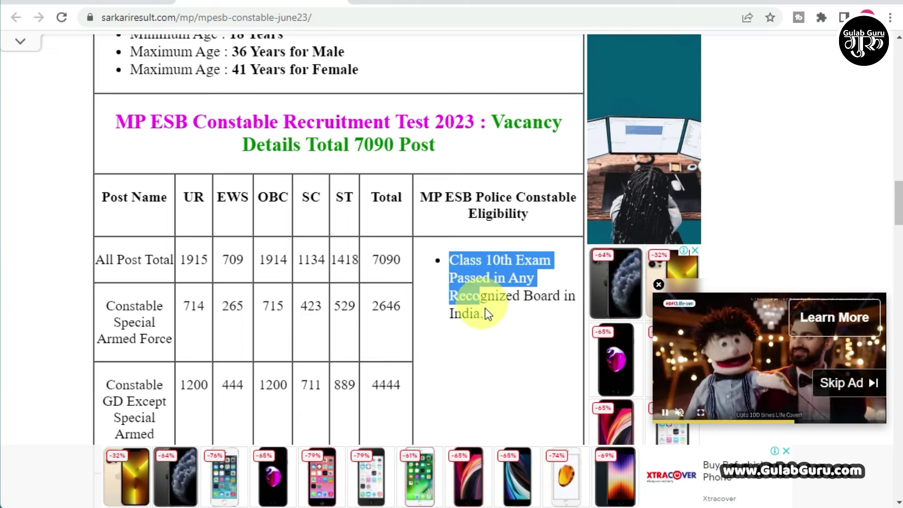
{"action": "left_click", "coordinate": [493, 318]}
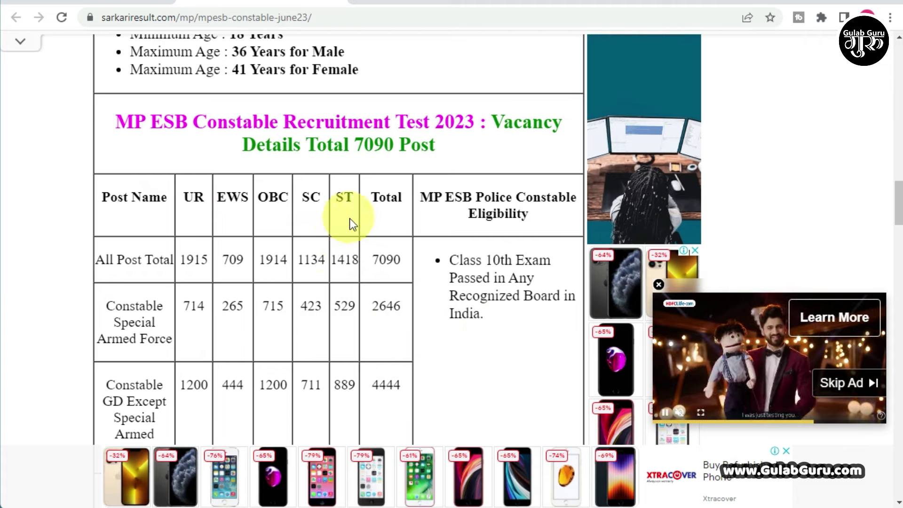
{"action": "scroll", "coordinate": [342, 265], "scroll_direction": "down", "scroll_amount": 5}
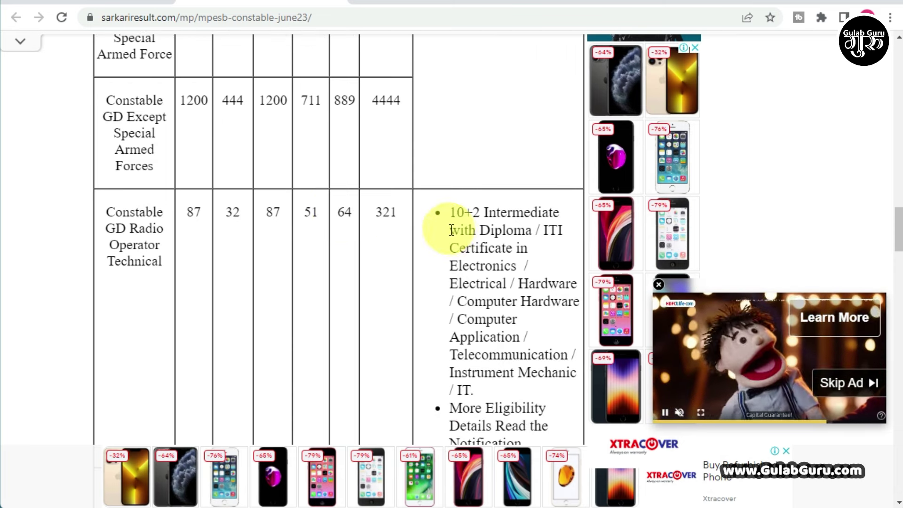
{"action": "scroll", "coordinate": [472, 250], "scroll_direction": "down", "scroll_amount": 4}
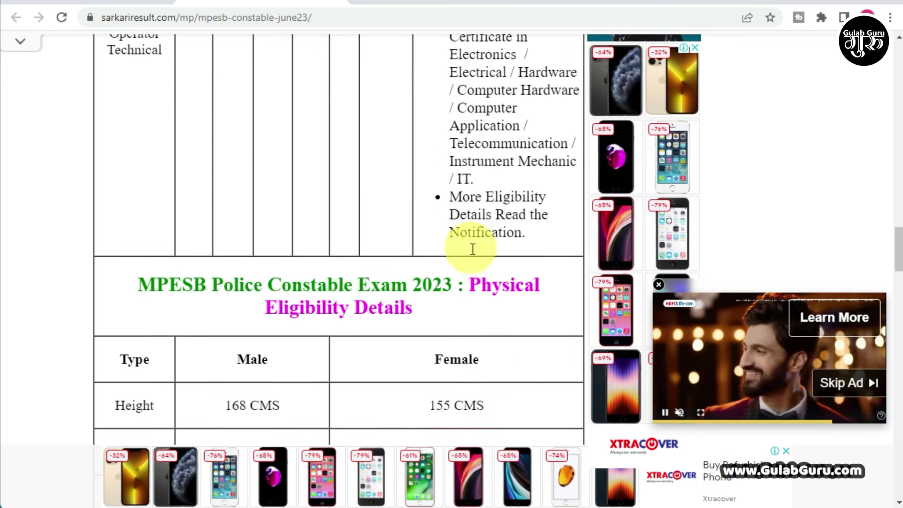
Examine the Physical Eligibility Details table for male and female candidates, highlighting its heading
{"action": "scroll", "coordinate": [471, 249], "scroll_direction": "down", "scroll_amount": 3}
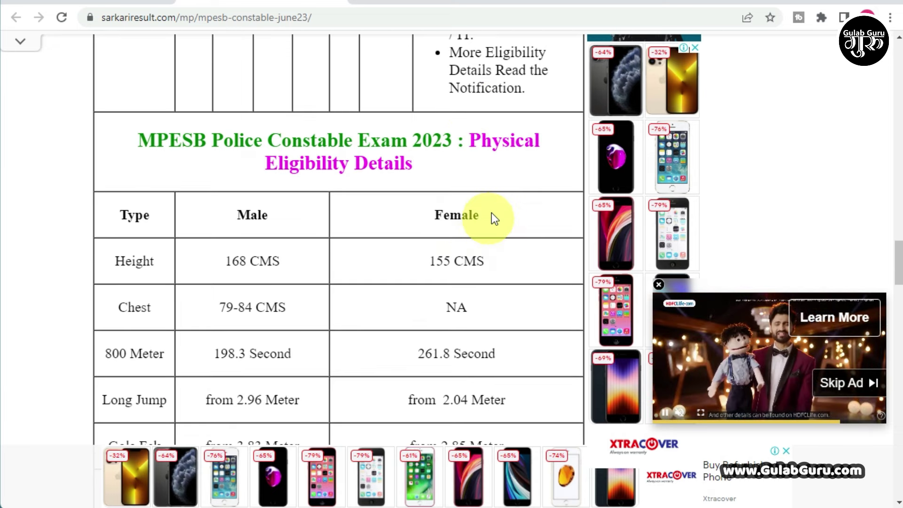
{"action": "left_click_drag", "start_coordinate": [468, 140], "coordinate": [488, 165]}
{"action": "left_click", "coordinate": [446, 175]}
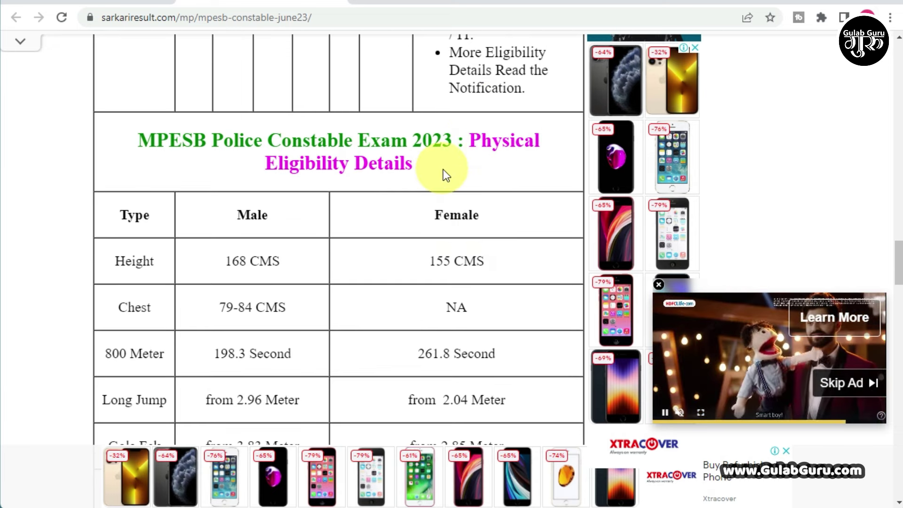
{"action": "scroll", "coordinate": [446, 173], "scroll_direction": "down", "scroll_amount": 2}
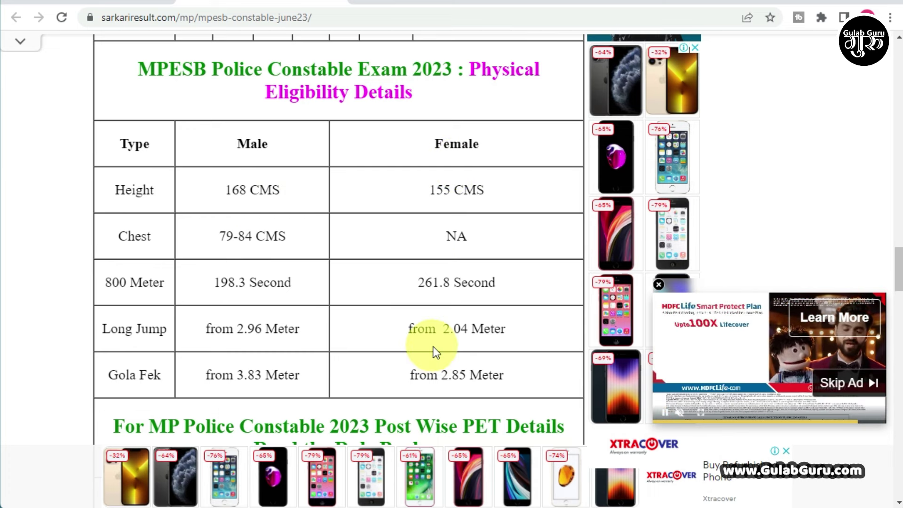
Open the posting's Apply Online link and look through the exam list on the M.P. Employees Selection Board portal
{"action": "scroll", "coordinate": [433, 350], "scroll_direction": "down", "scroll_amount": 4}
{"action": "scroll", "coordinate": [433, 348], "scroll_direction": "down", "scroll_amount": 15}
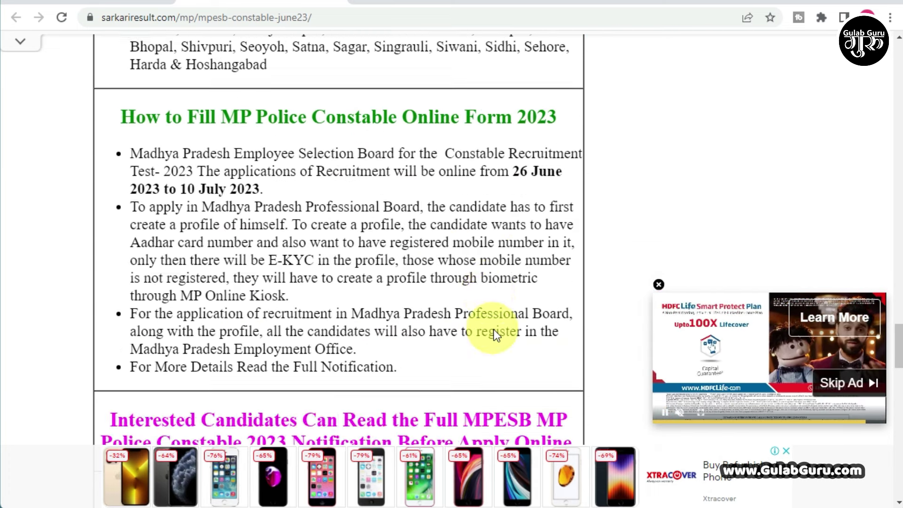
{"action": "scroll", "coordinate": [470, 324], "scroll_direction": "down", "scroll_amount": 4}
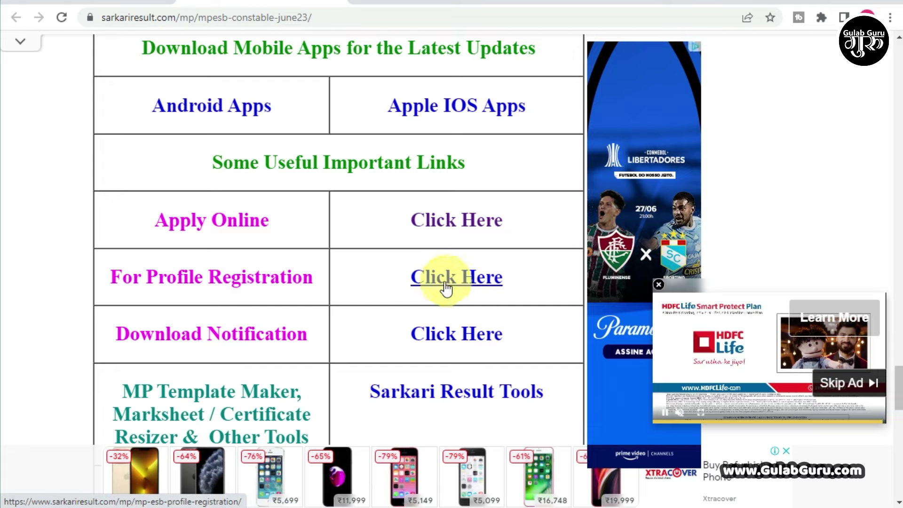
{"action": "left_click", "coordinate": [468, 224]}
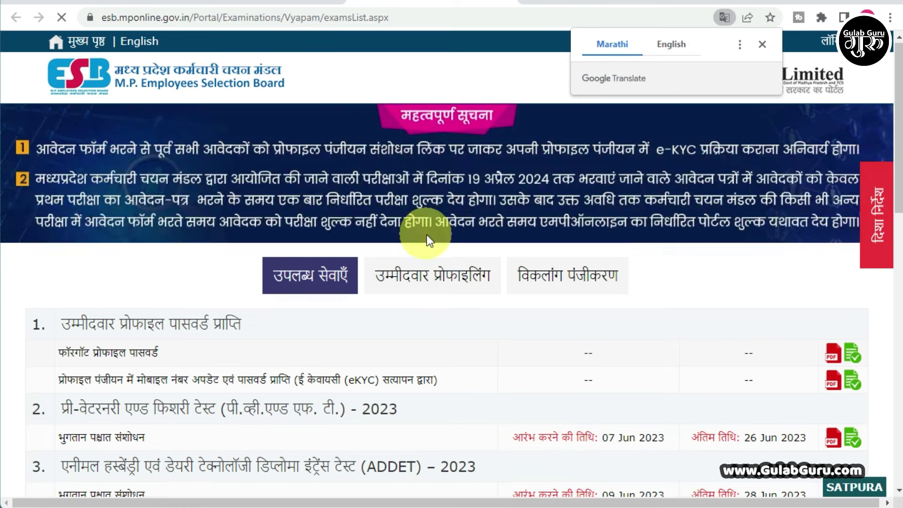
{"action": "scroll", "coordinate": [427, 235], "scroll_direction": "down", "scroll_amount": 10}
{"action": "scroll", "coordinate": [428, 233], "scroll_direction": "up", "scroll_amount": 10}
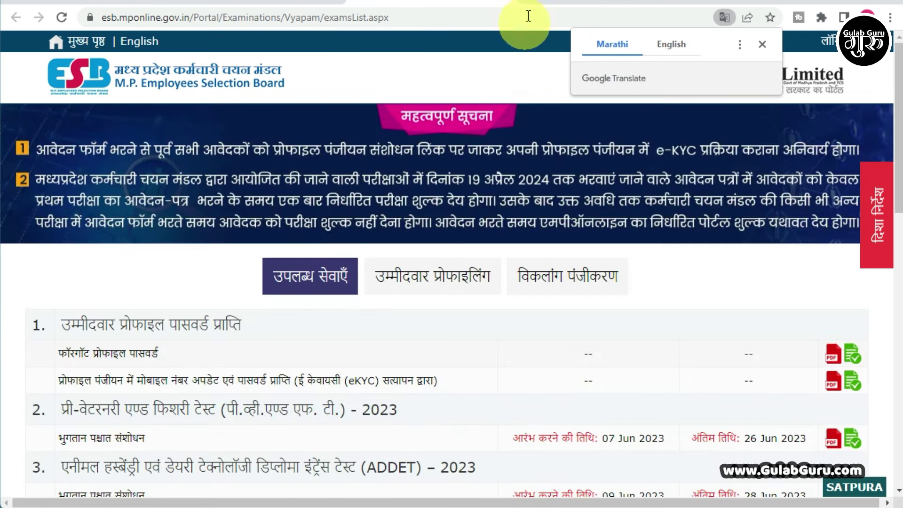
Return to the Sarkari Result home page and open the Delhi DDA Various Post Online Form 2023 posting from Latest Jobs
{"action": "left_click", "coordinate": [508, 2]}
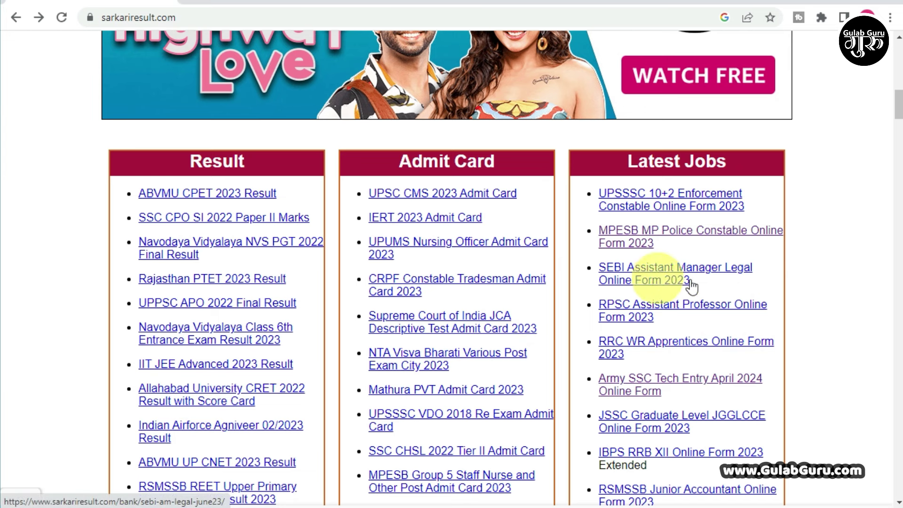
{"action": "scroll", "coordinate": [689, 288], "scroll_direction": "down", "scroll_amount": 2}
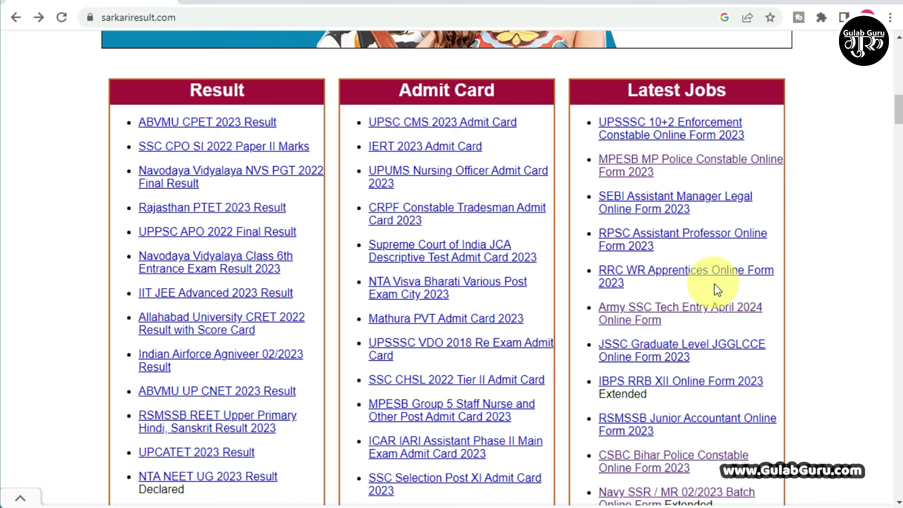
{"action": "scroll", "coordinate": [761, 381], "scroll_direction": "down", "scroll_amount": 5}
{"action": "scroll", "coordinate": [760, 381], "scroll_direction": "down", "scroll_amount": 10}
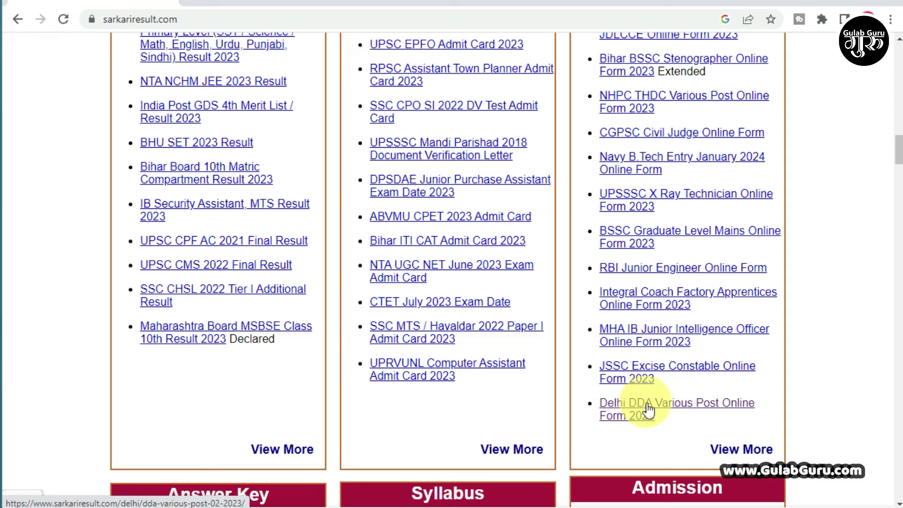
{"action": "left_click", "coordinate": [633, 407]}
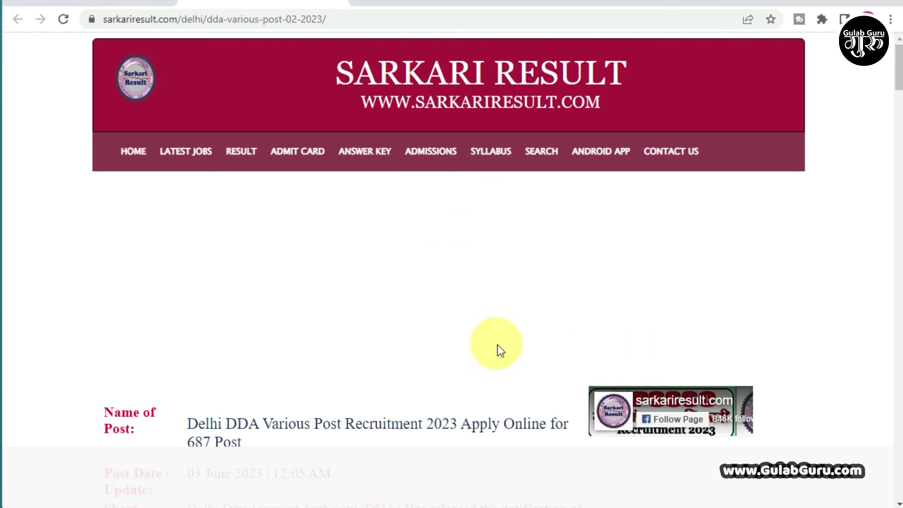
Collapse the advertisement banner and view the Important Dates and Application Fee sections of the Delhi DDA posting
{"action": "scroll", "coordinate": [498, 345], "scroll_direction": "down", "scroll_amount": 6}
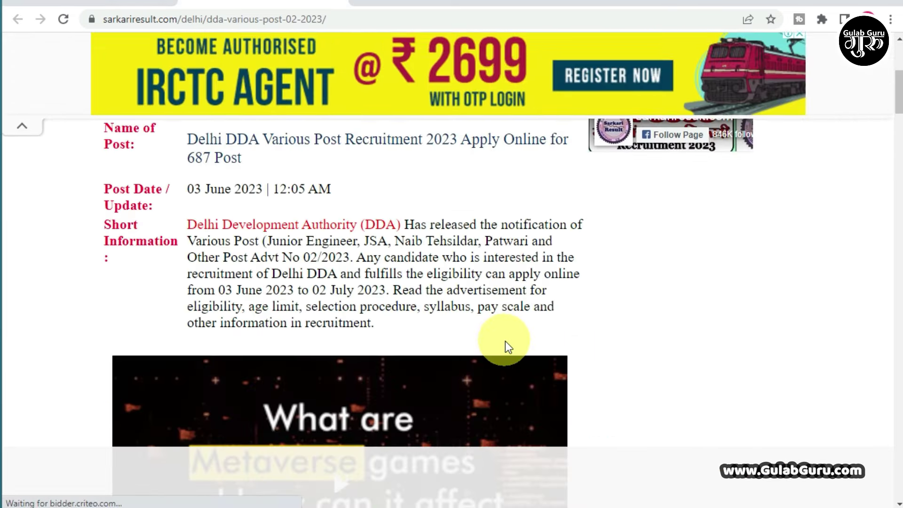
{"action": "left_click", "coordinate": [22, 133]}
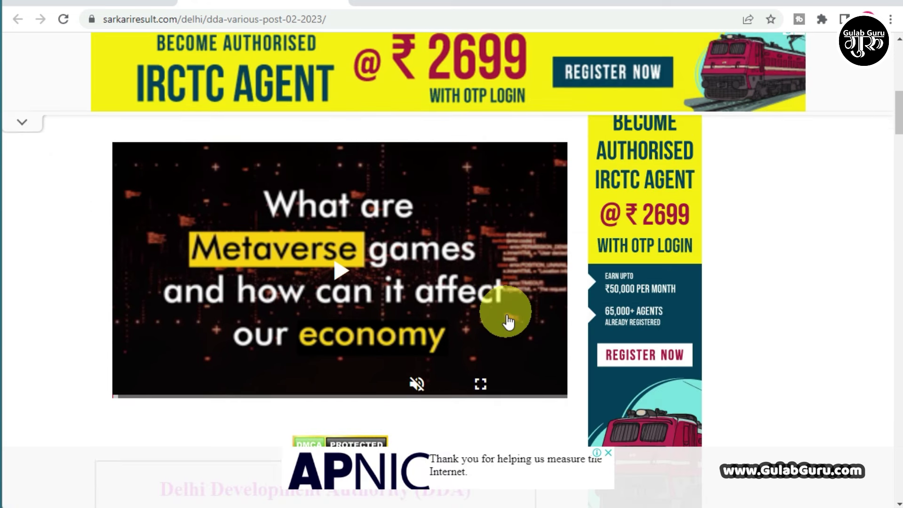
{"action": "scroll", "coordinate": [506, 314], "scroll_direction": "down", "scroll_amount": 8}
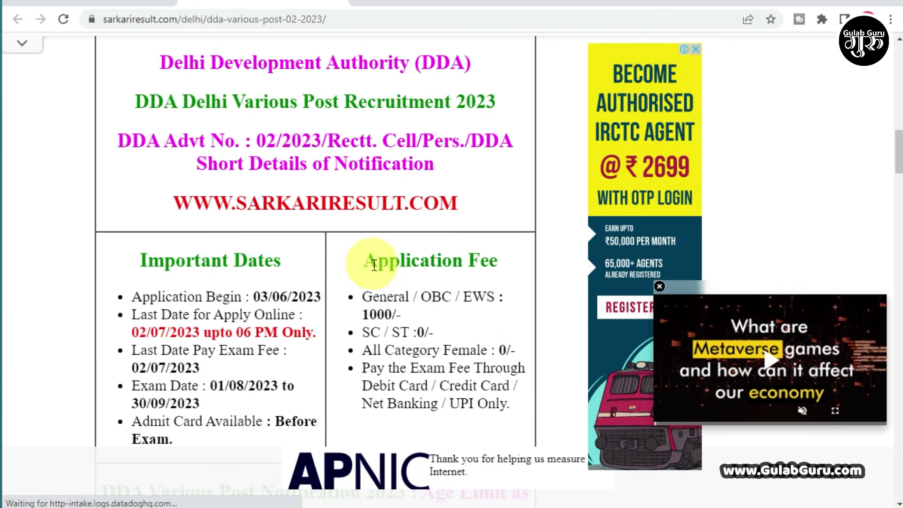
Examine the DDA age limit, vacancy and eligibility tables, highlighting the total post count and the Junior Secretarial Assistant requirements
{"action": "scroll", "coordinate": [332, 327], "scroll_direction": "down", "scroll_amount": 9}
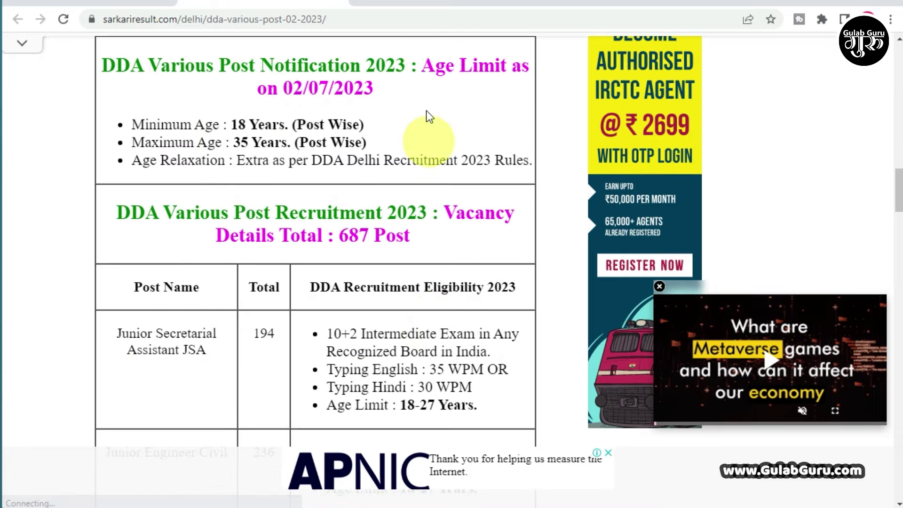
{"action": "scroll", "coordinate": [363, 136], "scroll_direction": "down", "scroll_amount": 1}
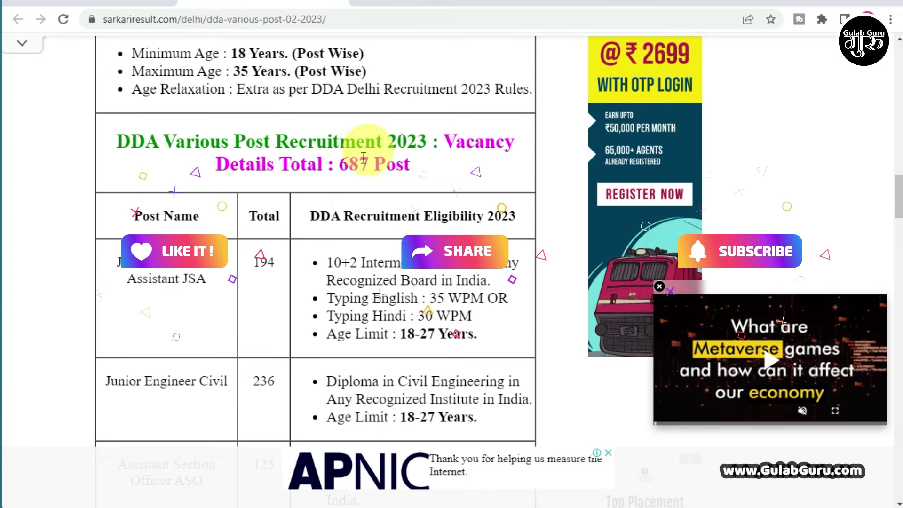
{"action": "left_click_drag", "start_coordinate": [340, 165], "coordinate": [424, 175]}
{"action": "scroll", "coordinate": [425, 176], "scroll_direction": "down", "scroll_amount": 3}
{"action": "left_click_drag", "start_coordinate": [327, 49], "coordinate": [461, 121]}
{"action": "left_click", "coordinate": [452, 197]}
{"action": "scroll", "coordinate": [460, 231], "scroll_direction": "down", "scroll_amount": 15}
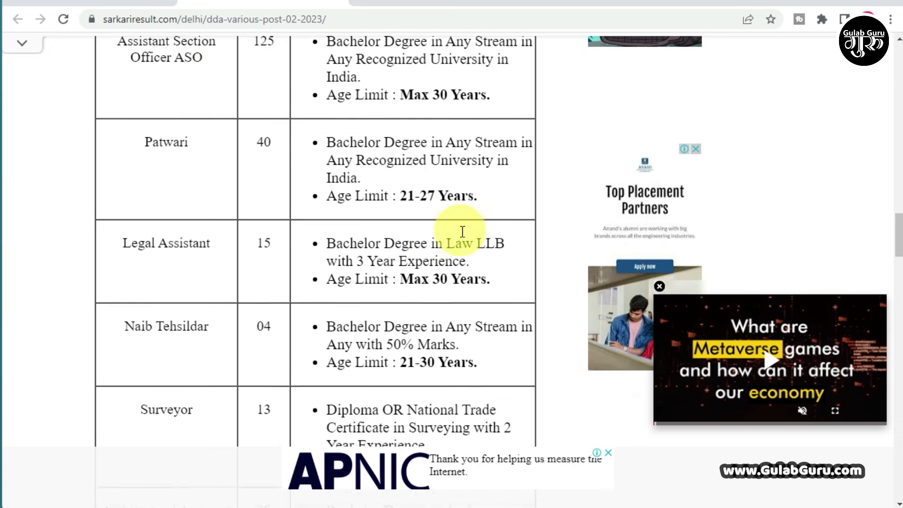
{"action": "scroll", "coordinate": [461, 231], "scroll_direction": "down", "scroll_amount": 3}
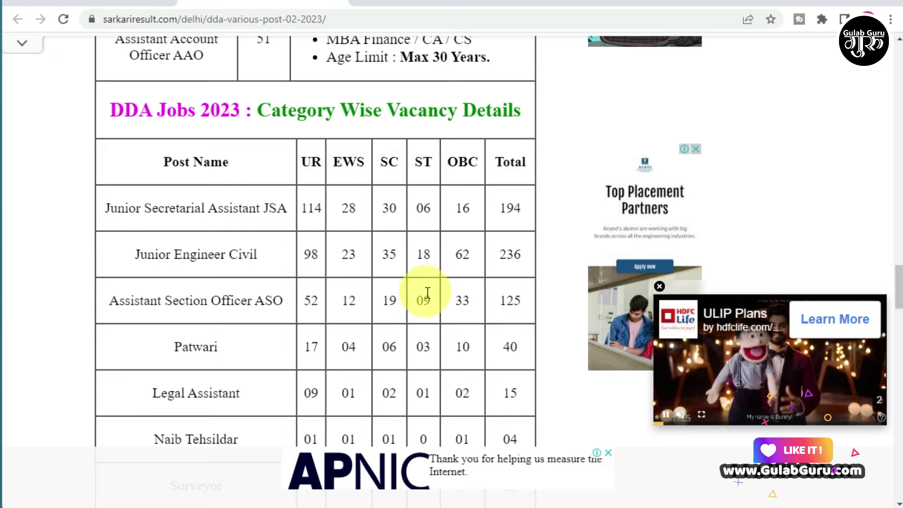
Open the Delhi DDA posting's Apply Online link and read the Important Information on the DDA Form page
{"action": "scroll", "coordinate": [426, 293], "scroll_direction": "down", "scroll_amount": 12}
{"action": "scroll", "coordinate": [427, 293], "scroll_direction": "down", "scroll_amount": 11}
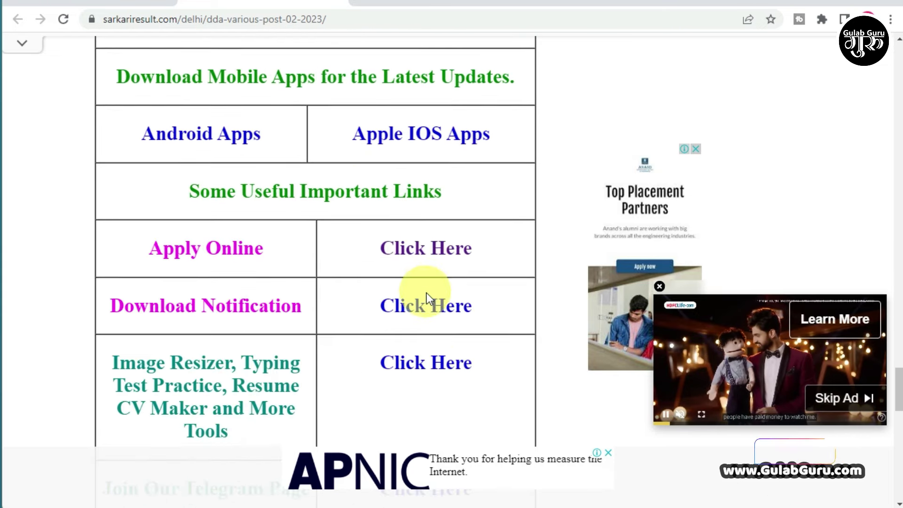
{"action": "scroll", "coordinate": [426, 293], "scroll_direction": "up", "scroll_amount": 1}
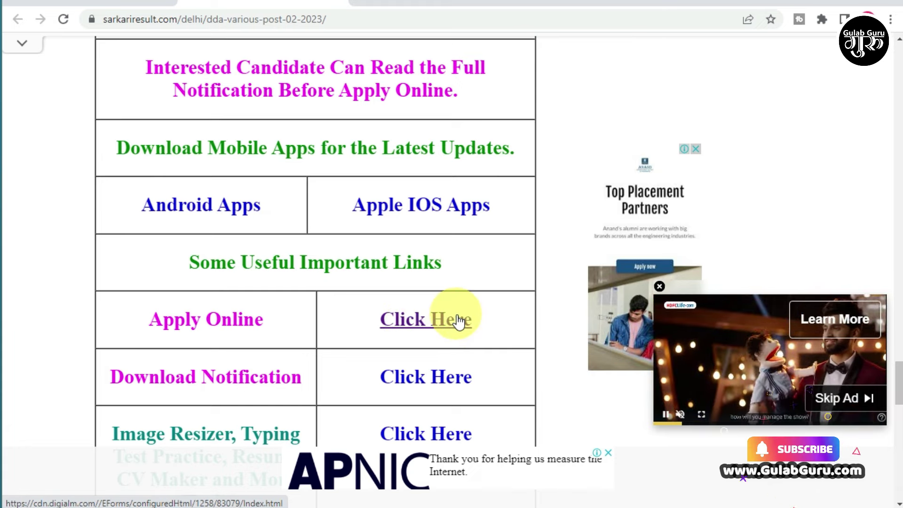
{"action": "left_click", "coordinate": [414, 329]}
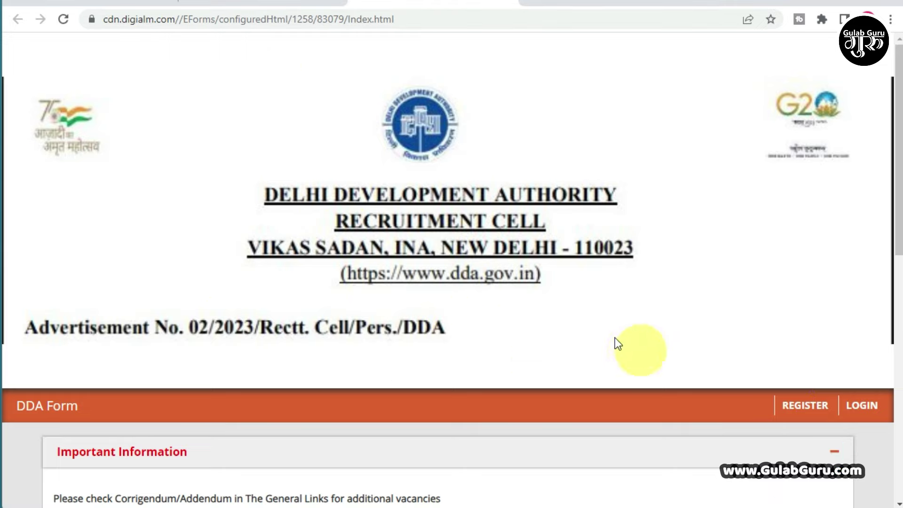
{"action": "scroll", "coordinate": [563, 336], "scroll_direction": "down", "scroll_amount": 7}
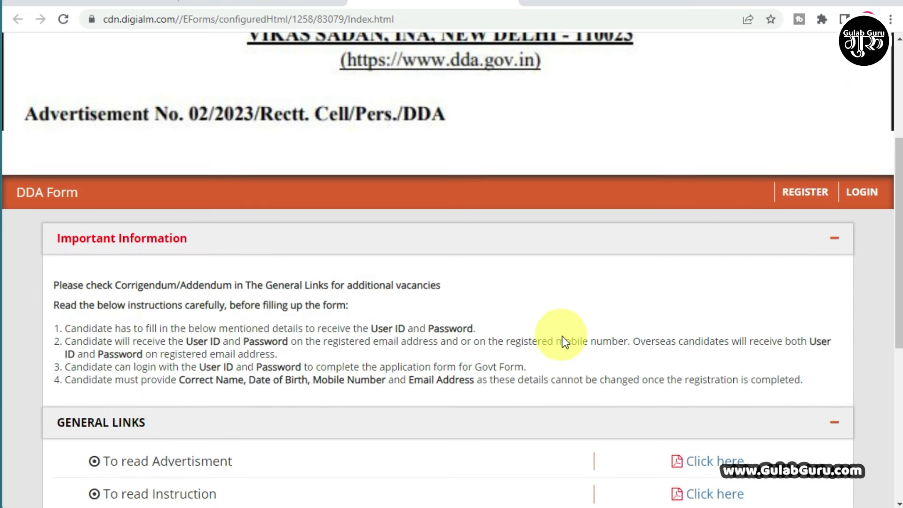
{"action": "scroll", "coordinate": [798, 273], "scroll_direction": "up", "scroll_amount": 5}
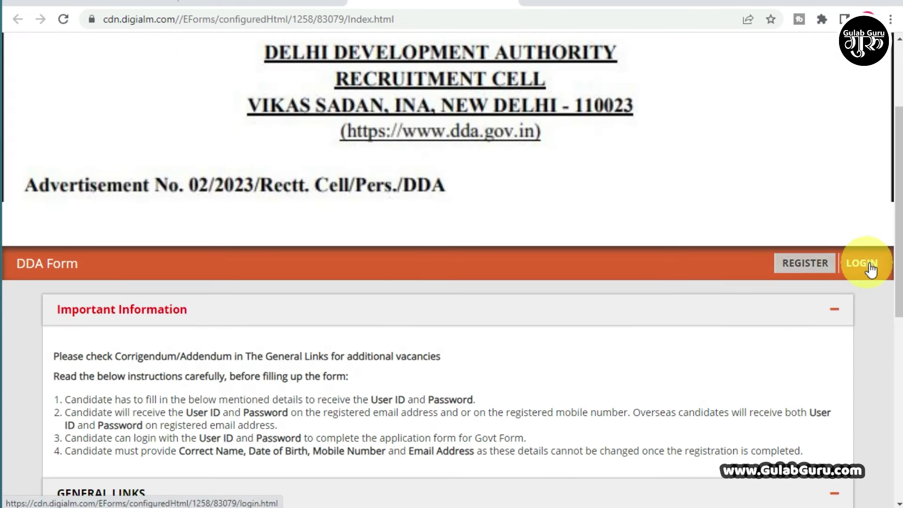
{"action": "scroll", "coordinate": [630, 316], "scroll_direction": "down", "scroll_amount": 2}
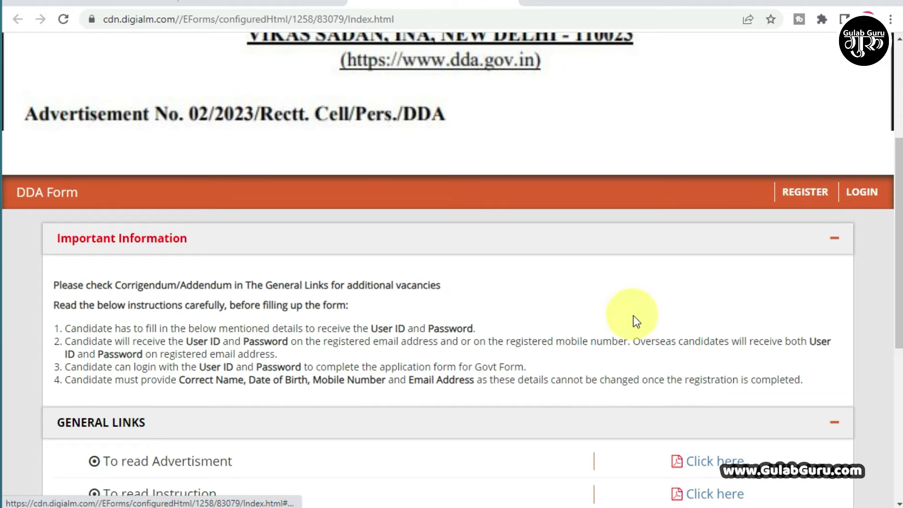
Open the DDA registration page and dismiss its Instructions dialog
{"action": "left_click", "coordinate": [805, 192]}
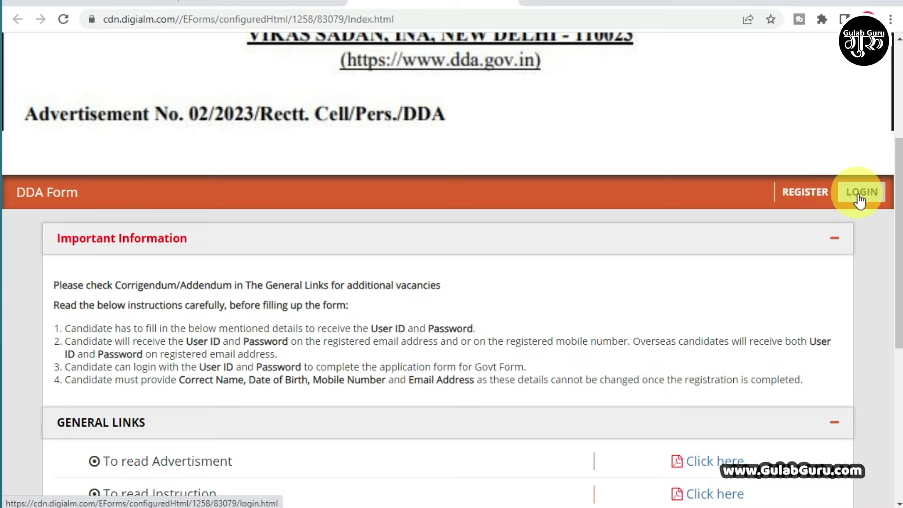
{"action": "left_click", "coordinate": [805, 198]}
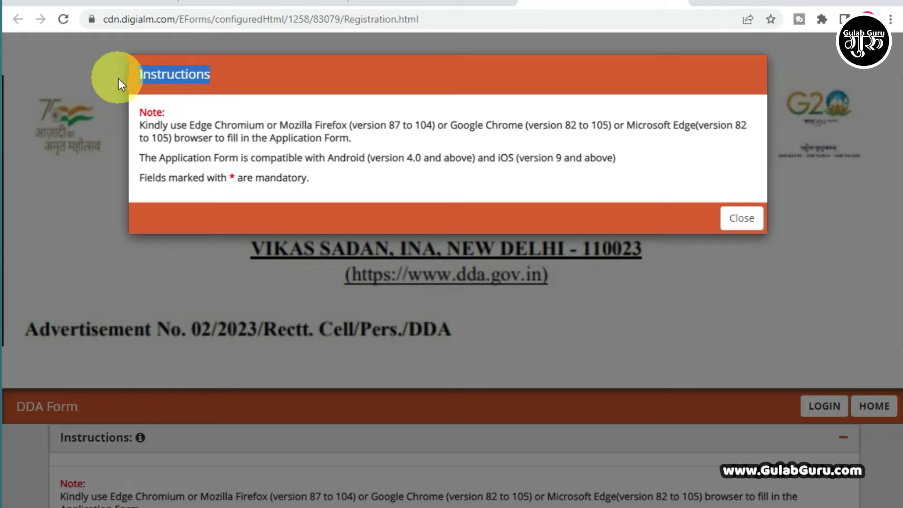
{"action": "left_click", "coordinate": [279, 110]}
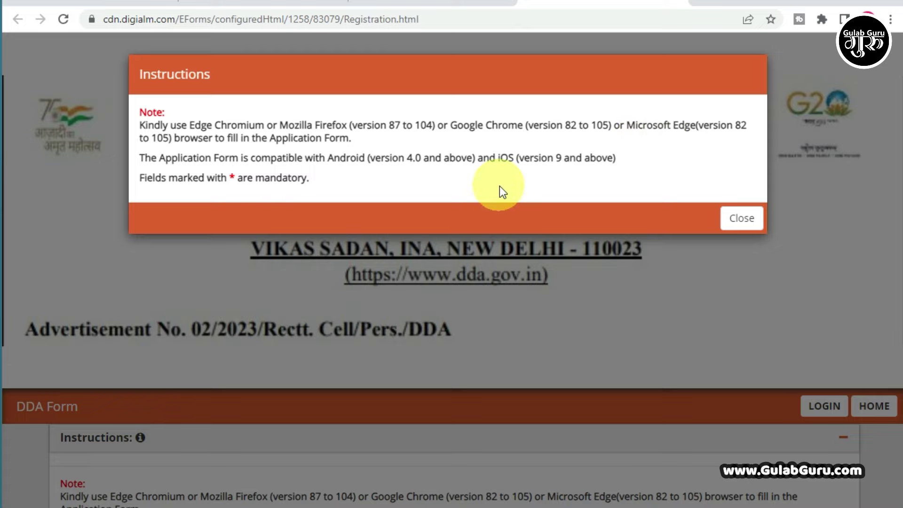
{"action": "left_click", "coordinate": [742, 218]}
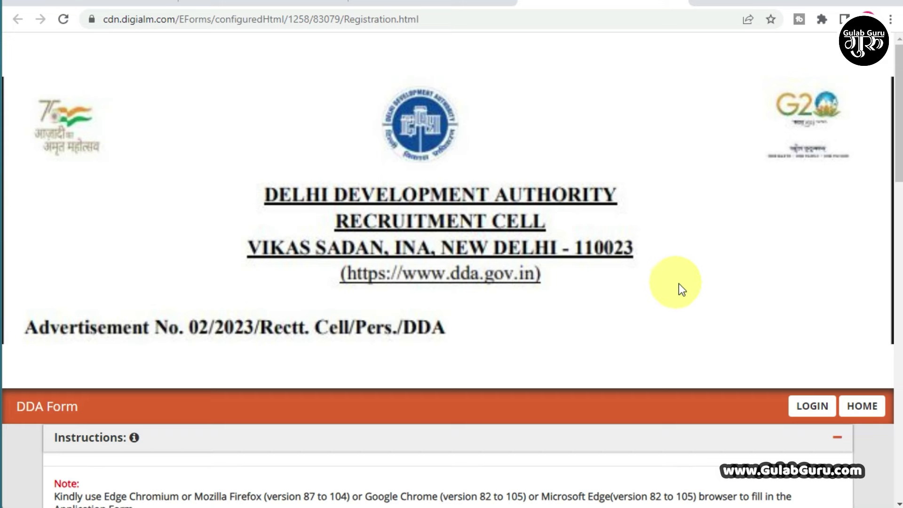
Look through the registration instructions and the fields for post, applicant name, mobile number and email address
{"action": "scroll", "coordinate": [679, 283], "scroll_direction": "down", "scroll_amount": 10}
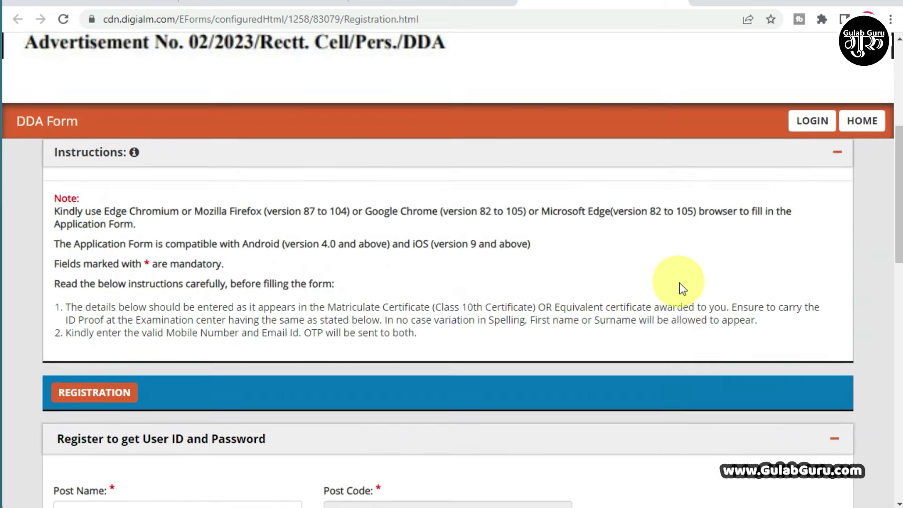
{"action": "scroll", "coordinate": [405, 262], "scroll_direction": "down", "scroll_amount": 3}
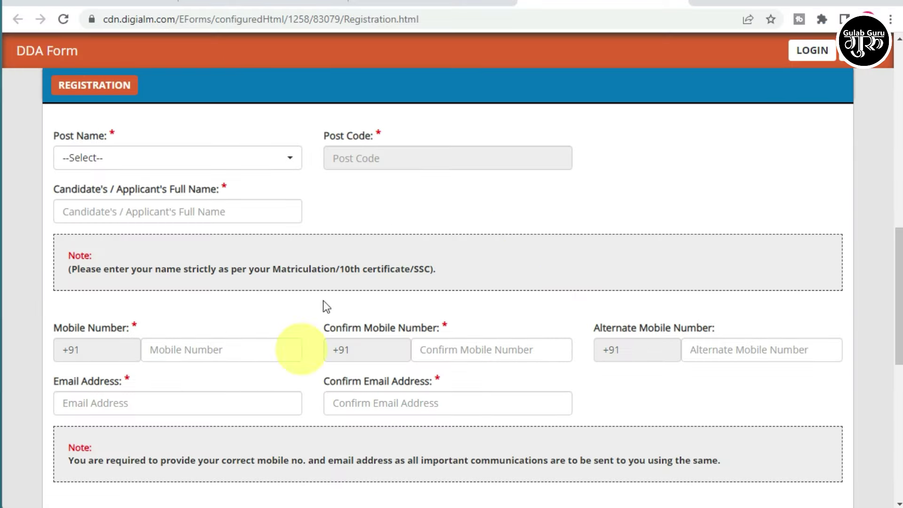
{"action": "scroll", "coordinate": [406, 241], "scroll_direction": "down", "scroll_amount": 7}
{"action": "scroll", "coordinate": [405, 239], "scroll_direction": "up", "scroll_amount": 6}
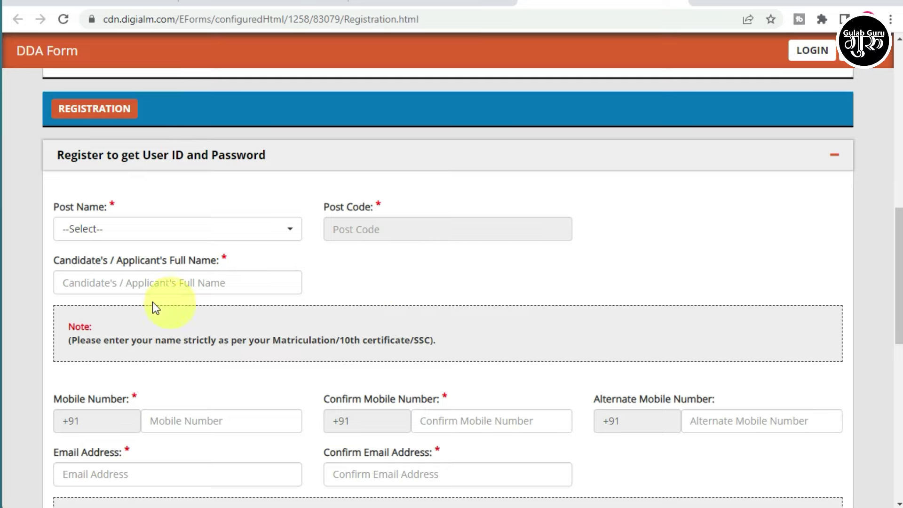
{"action": "scroll", "coordinate": [407, 294], "scroll_direction": "down", "scroll_amount": 3}
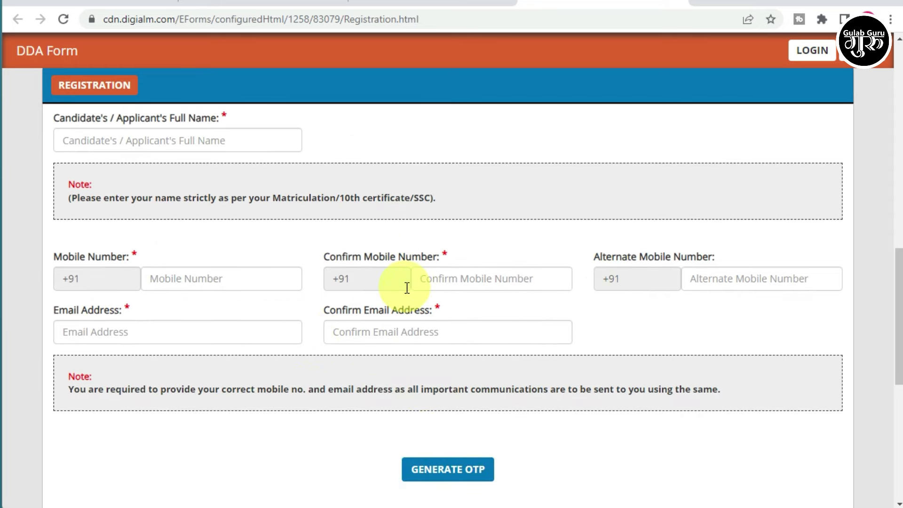
{"action": "scroll", "coordinate": [444, 291], "scroll_direction": "up", "scroll_amount": 3}
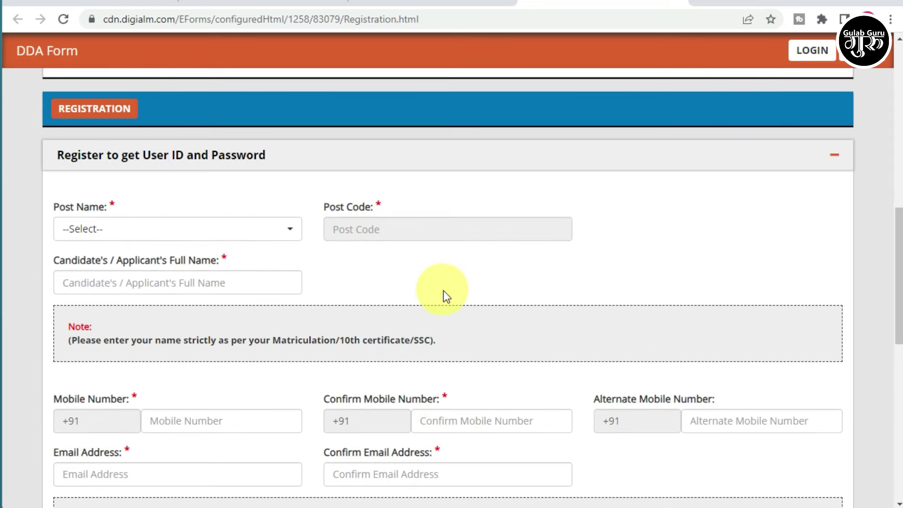
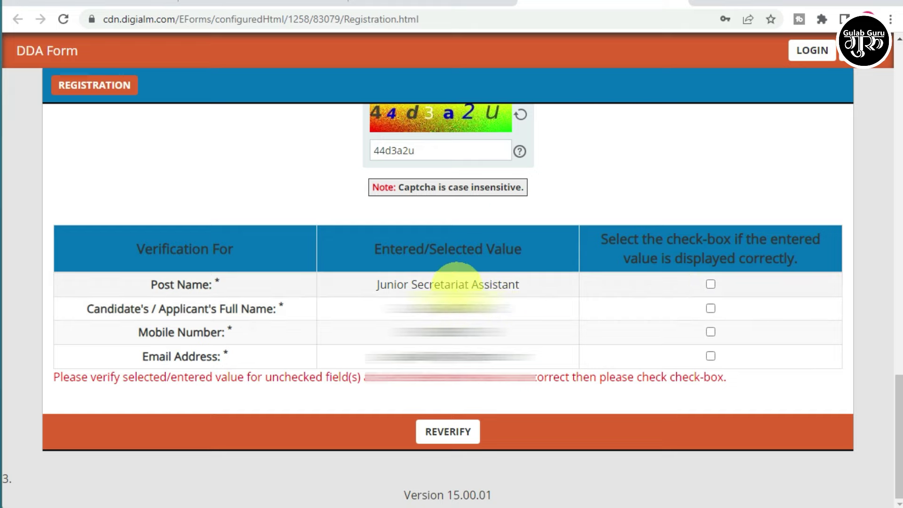
Verify the entered post name, full name, mobile number and email address in the verification table and submit the registration
{"action": "left_click", "coordinate": [710, 309]}
{"action": "left_click", "coordinate": [710, 332]}
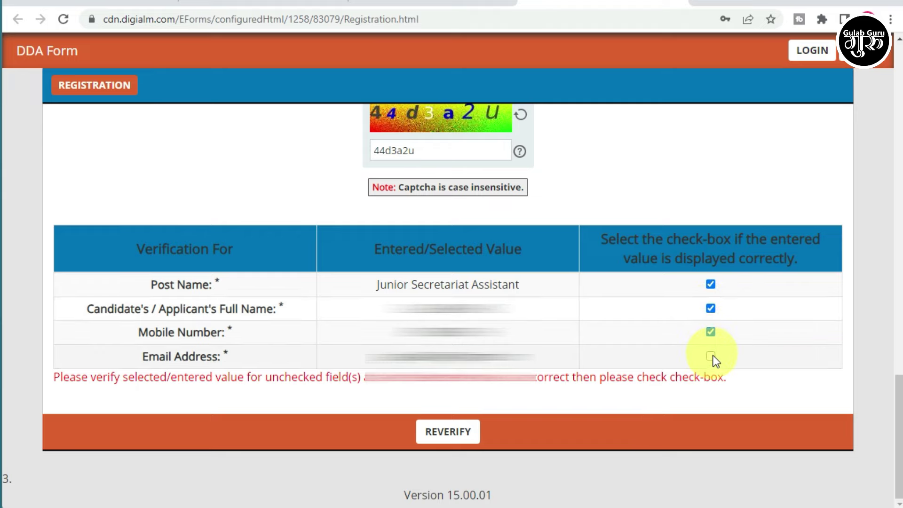
{"action": "left_click", "coordinate": [711, 356]}
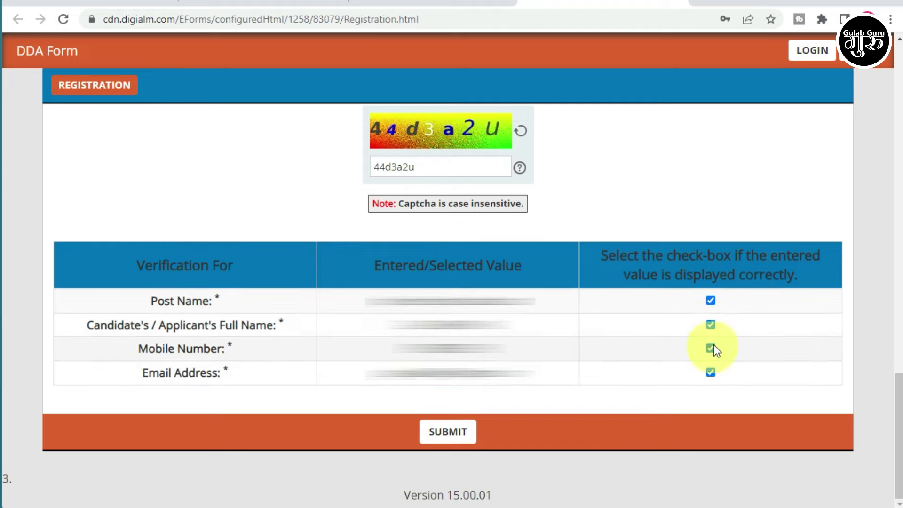
{"action": "left_click", "coordinate": [450, 435]}
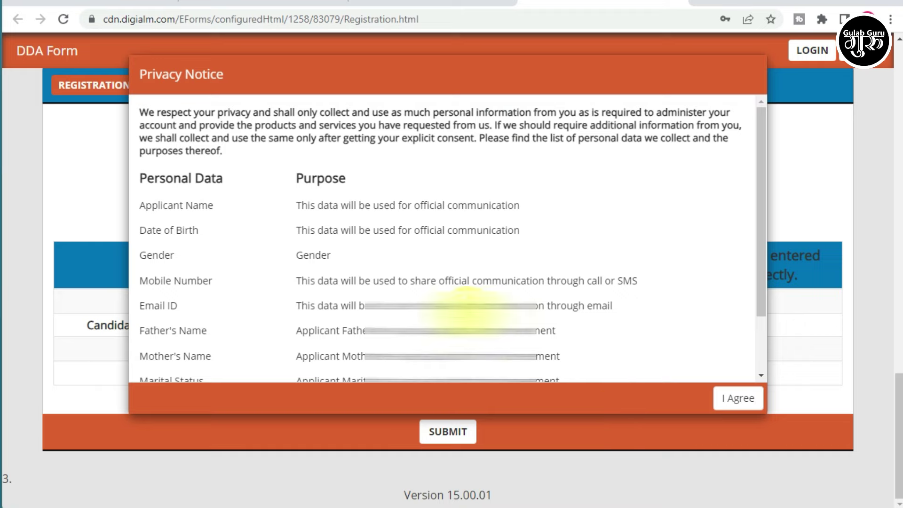
Review and agree to the Privacy Notice to complete the DDA registration
{"action": "scroll", "coordinate": [501, 296], "scroll_direction": "down", "scroll_amount": 3}
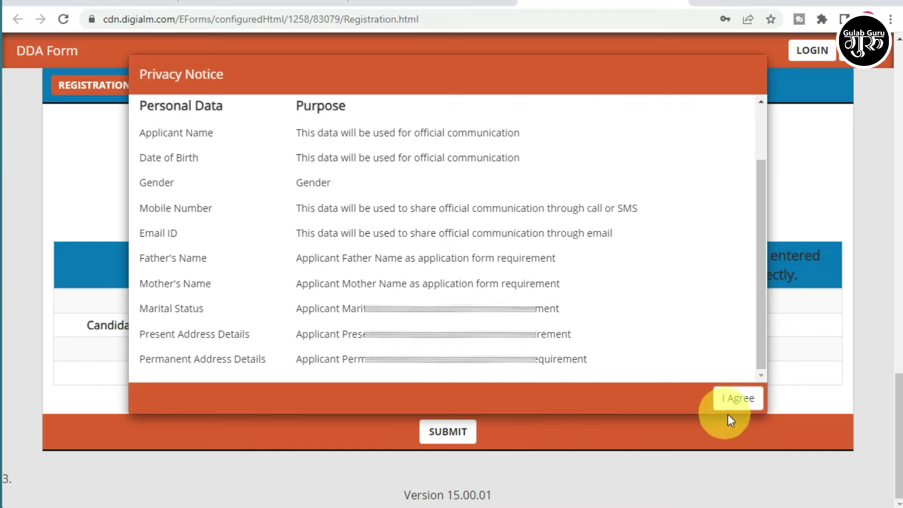
{"action": "left_click", "coordinate": [728, 398]}
{"action": "left_click", "coordinate": [592, 190]}
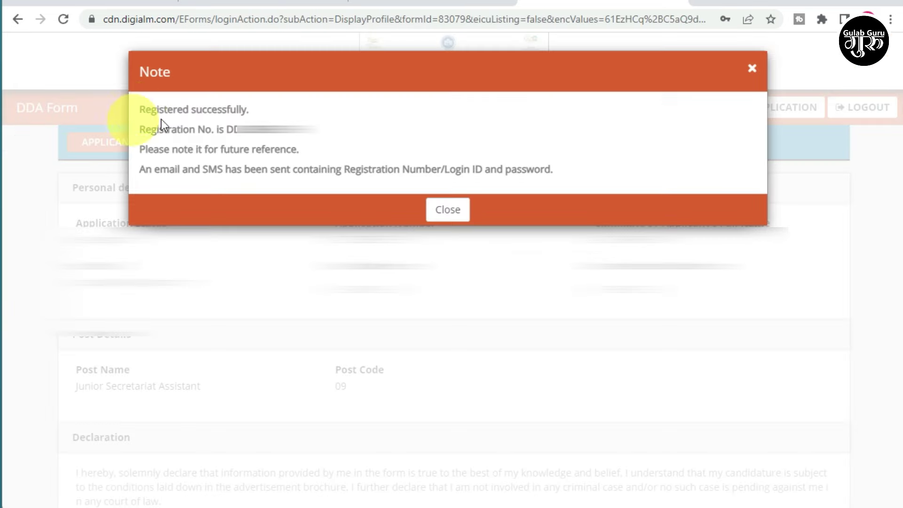
Highlight the registration confirmation text and close the note to reach the Applicant Details page
{"action": "left_click_drag", "start_coordinate": [139, 110], "coordinate": [258, 110]}
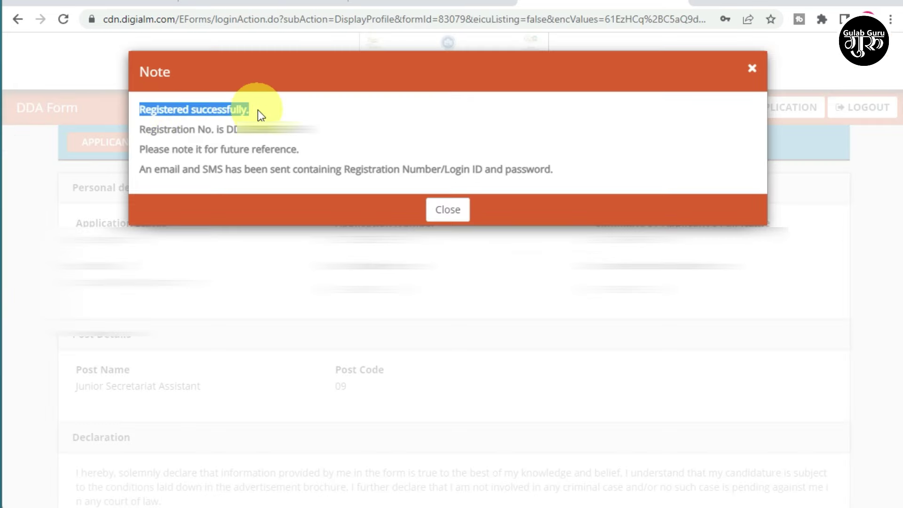
{"action": "left_click", "coordinate": [279, 115]}
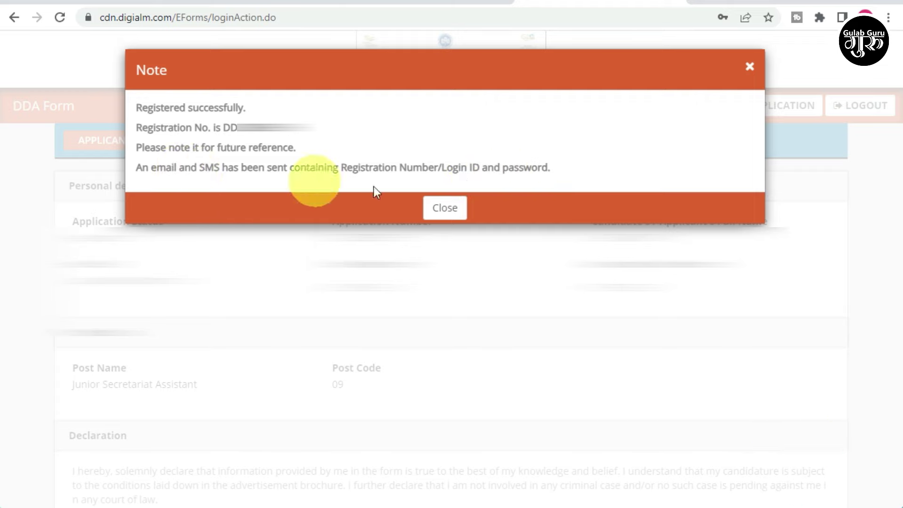
{"action": "left_click", "coordinate": [445, 211]}
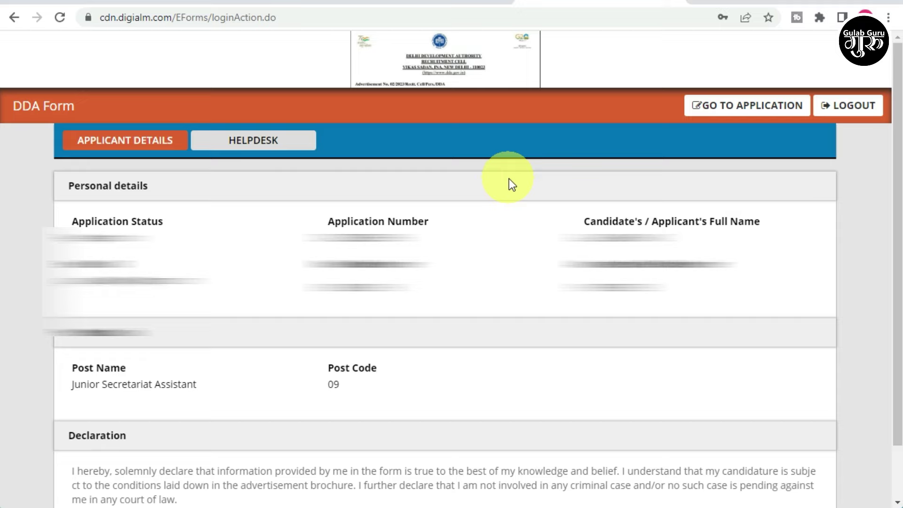
{"action": "left_click", "coordinate": [532, 151]}
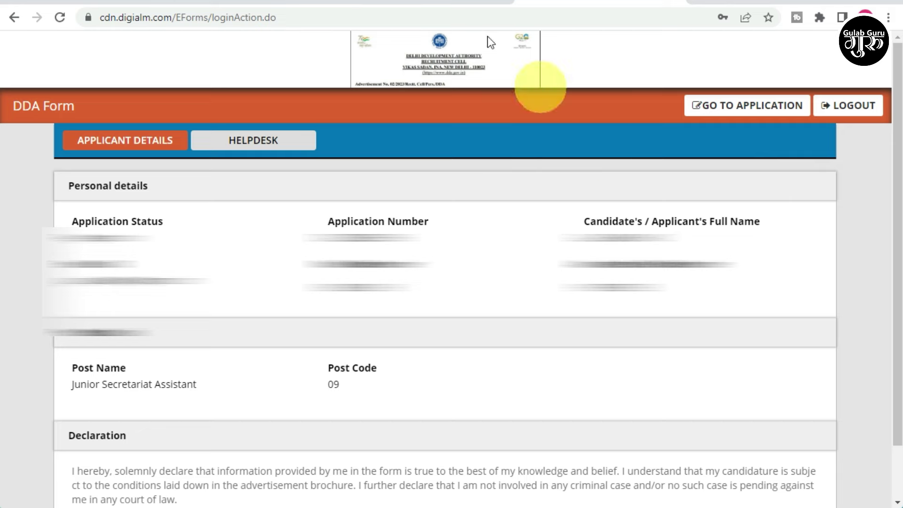
Return to the DDA Form start page and open the login page for registered candidates
{"action": "left_click", "coordinate": [470, 4]}
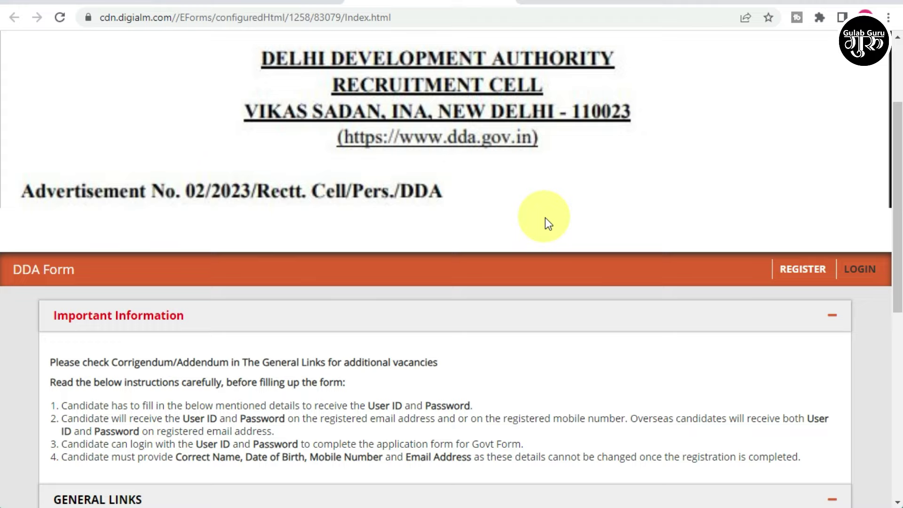
{"action": "scroll", "coordinate": [547, 218], "scroll_direction": "down", "scroll_amount": 8}
{"action": "scroll", "coordinate": [546, 218], "scroll_direction": "up", "scroll_amount": 8}
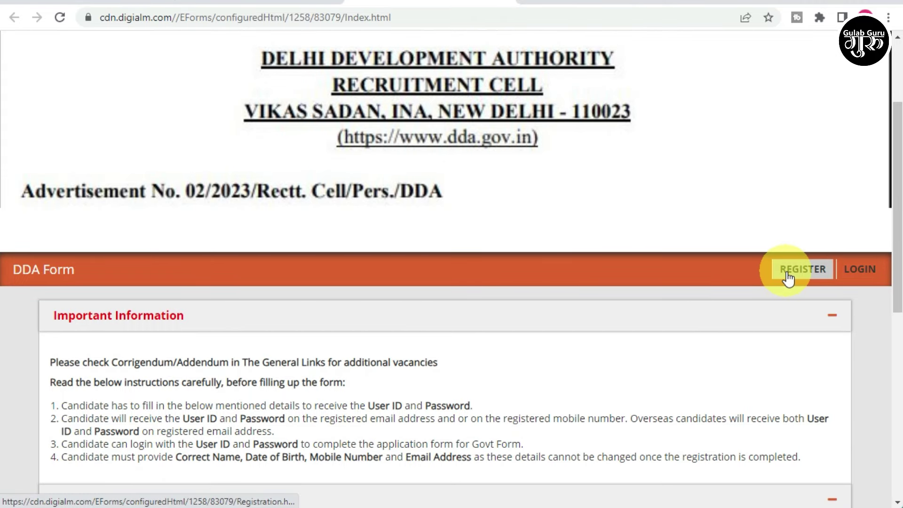
{"action": "left_click", "coordinate": [860, 275]}
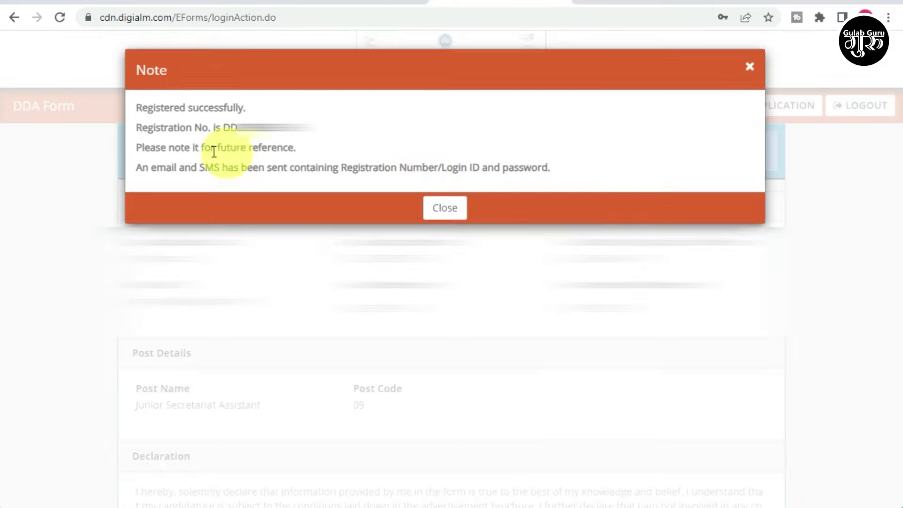
Close the registration note, go to the application form and dismiss its Instructions dialog
{"action": "left_click", "coordinate": [445, 210]}
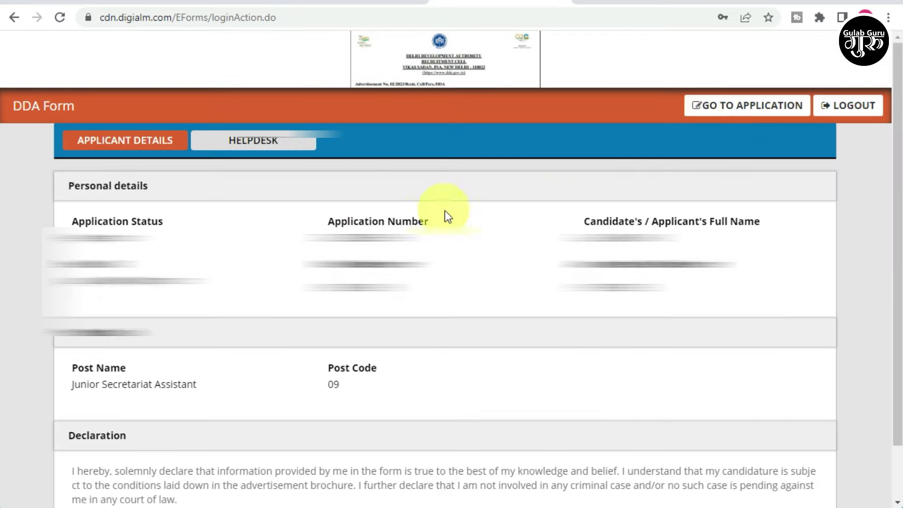
{"action": "left_click", "coordinate": [733, 109]}
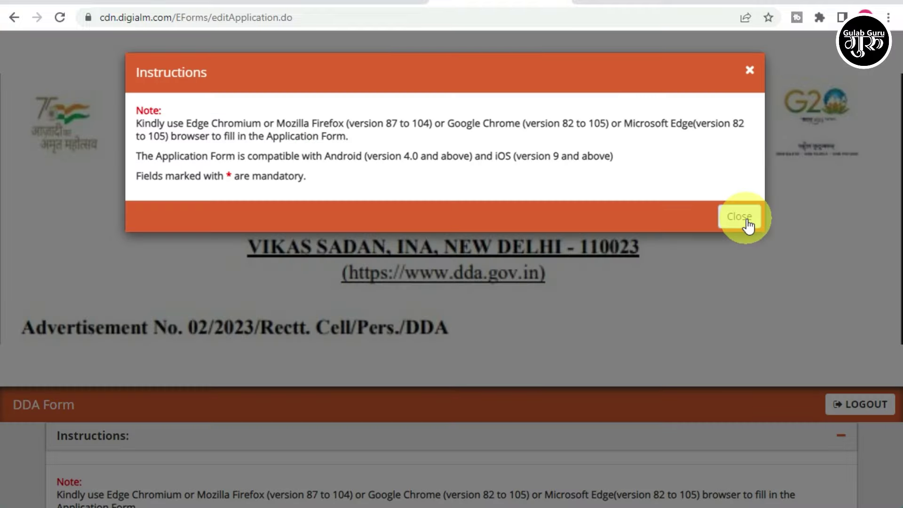
{"action": "left_click", "coordinate": [740, 217]}
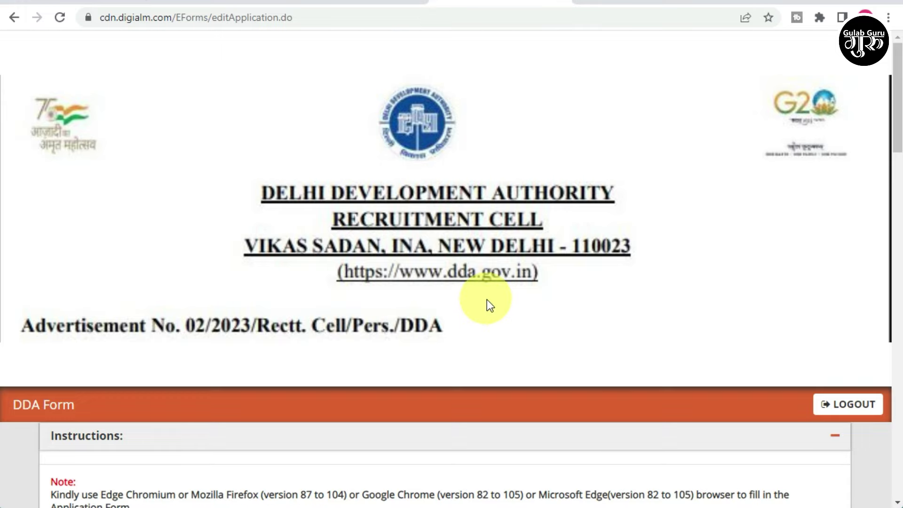
Set the gender to Male and enter the applicant's date of birth in the eligibility criteria
{"action": "scroll", "coordinate": [486, 301], "scroll_direction": "down", "scroll_amount": 8}
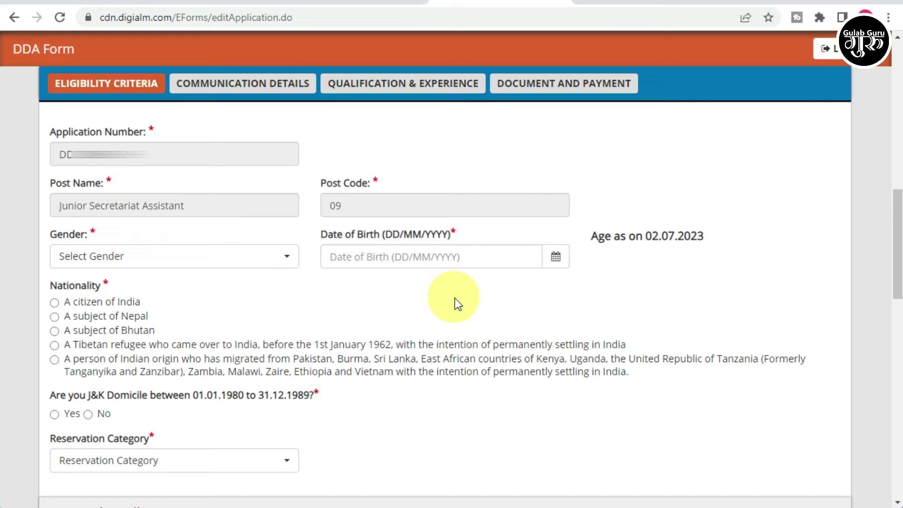
{"action": "left_click", "coordinate": [177, 266]}
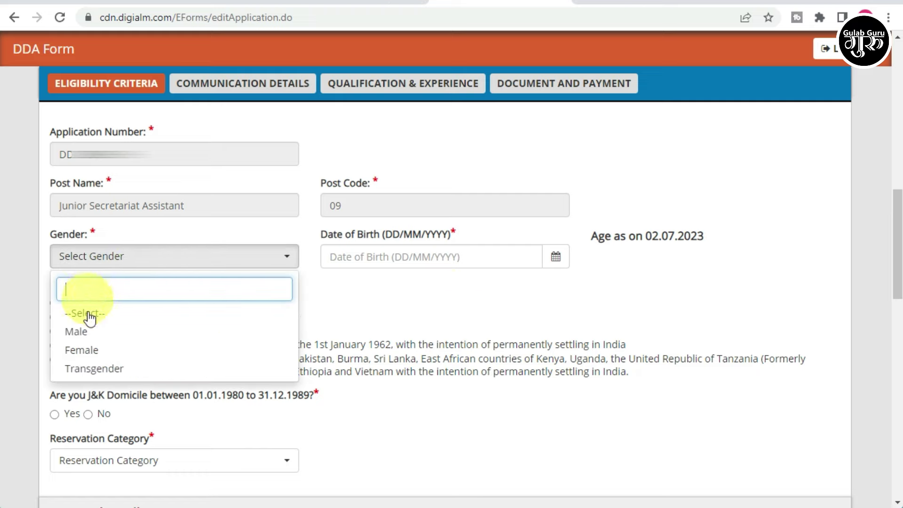
{"action": "left_click", "coordinate": [83, 337]}
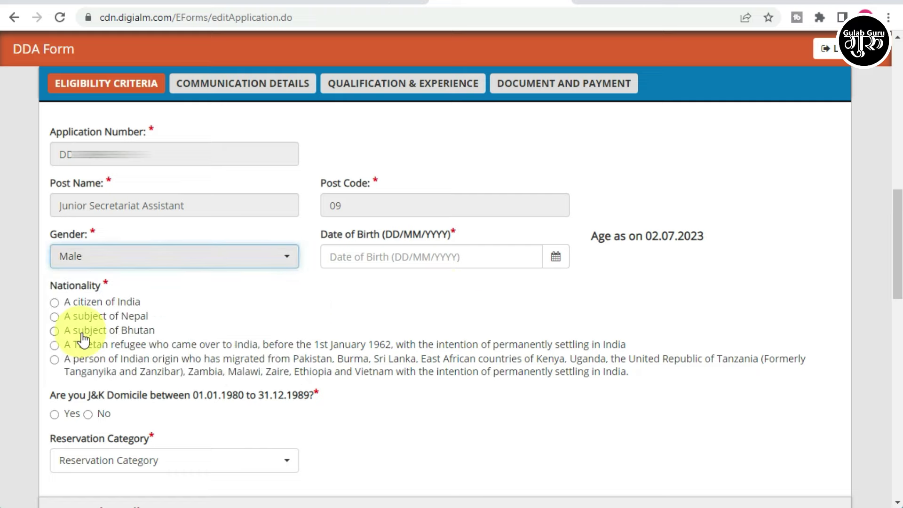
{"action": "left_click", "coordinate": [401, 259]}
{"action": "left_click", "coordinate": [555, 258]}
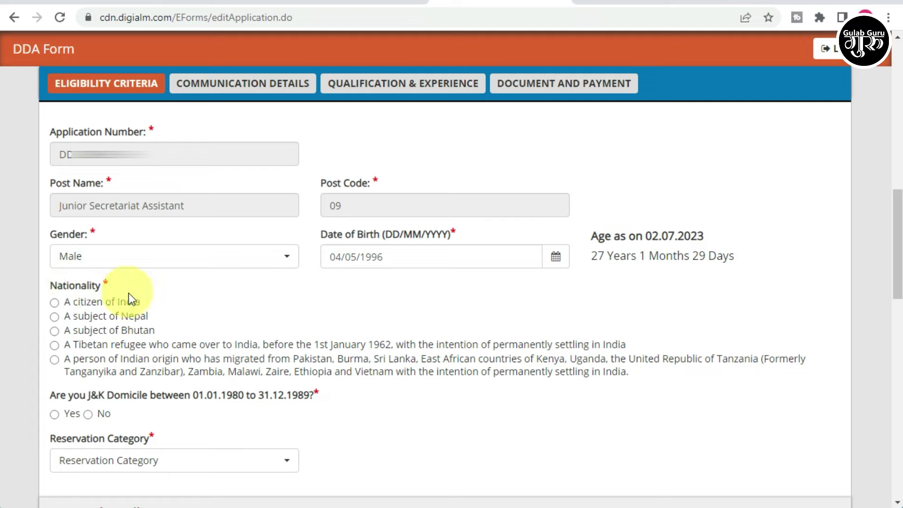
Declare Indian citizenship with no J&K domicile, and set the reservation category to OBC(NCL)
{"action": "left_click", "coordinate": [55, 303]}
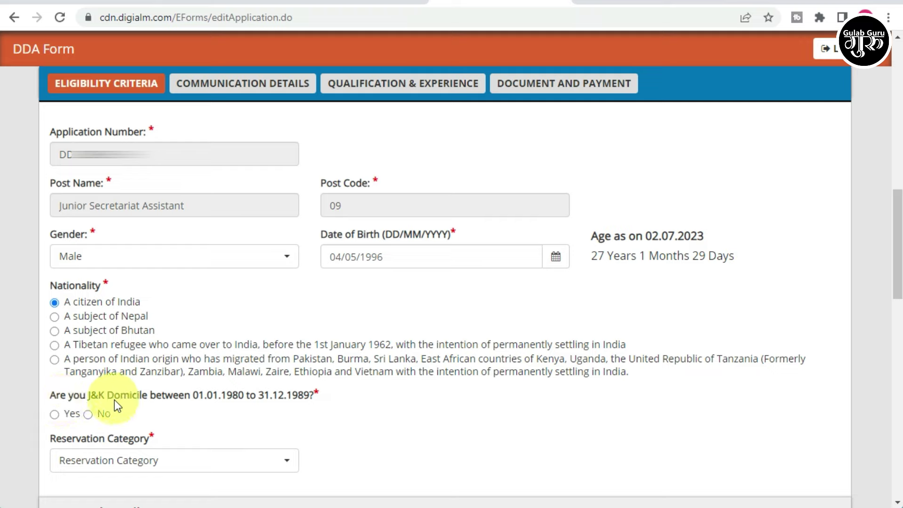
{"action": "left_click", "coordinate": [88, 415]}
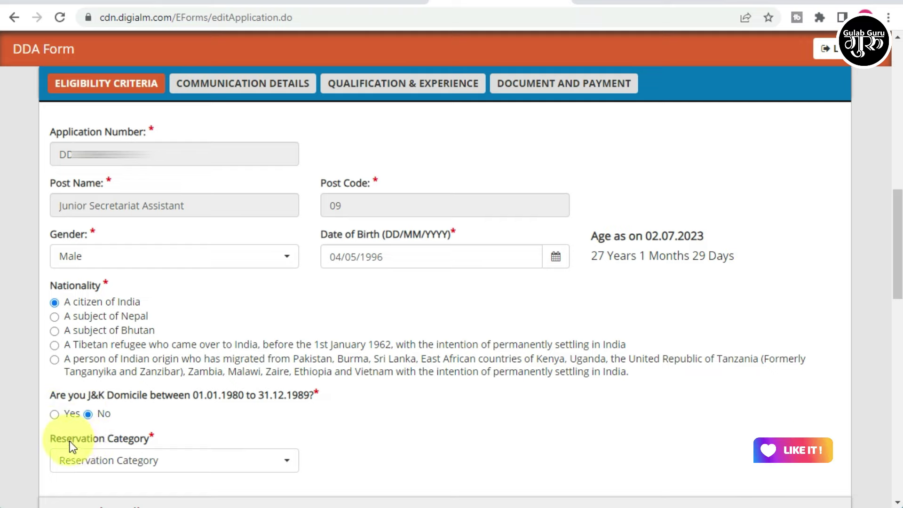
{"action": "left_click", "coordinate": [217, 465]}
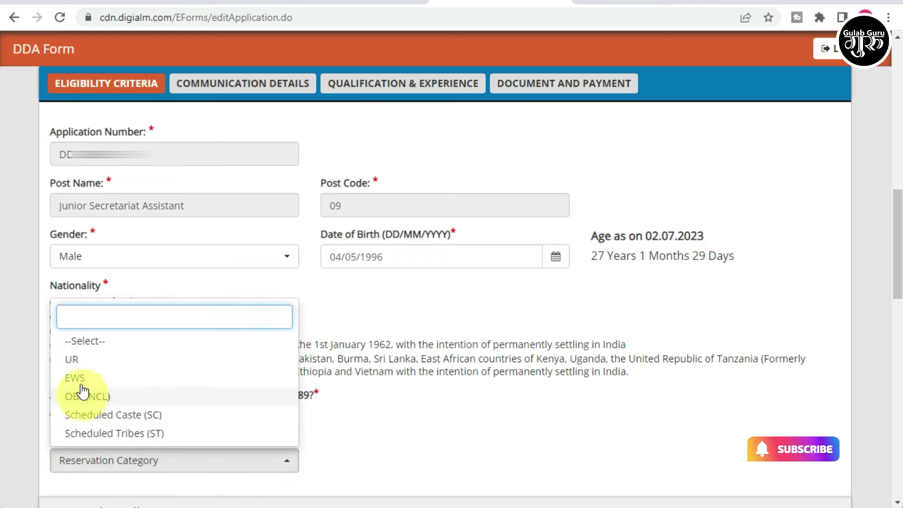
{"action": "left_click", "coordinate": [73, 360]}
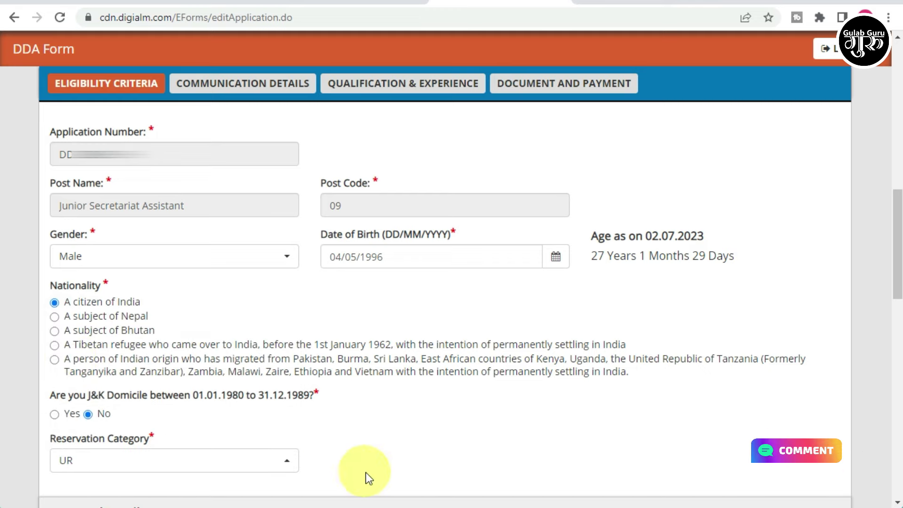
{"action": "left_click", "coordinate": [285, 466]}
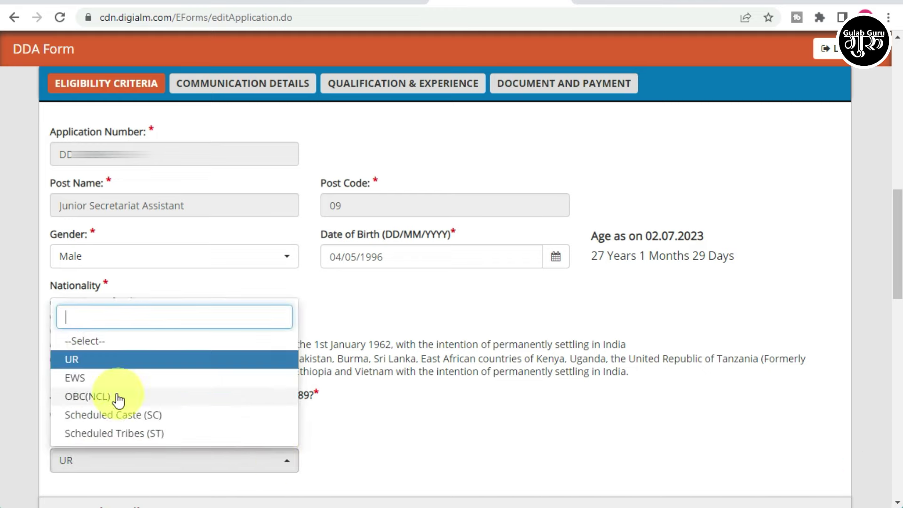
{"action": "left_click", "coordinate": [99, 397]}
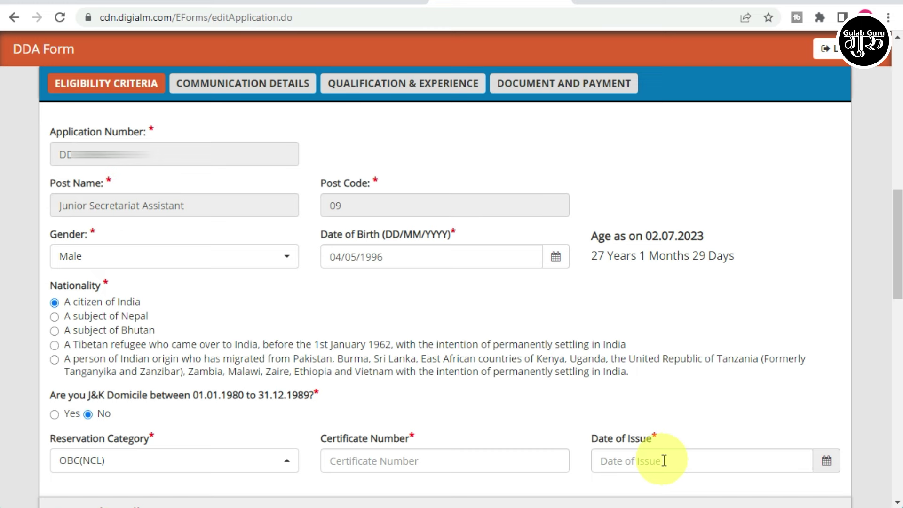
Set the marital status to Unmarried and the religion to Hinduism in the Personal Details
{"action": "scroll", "coordinate": [664, 460], "scroll_direction": "down", "scroll_amount": 6}
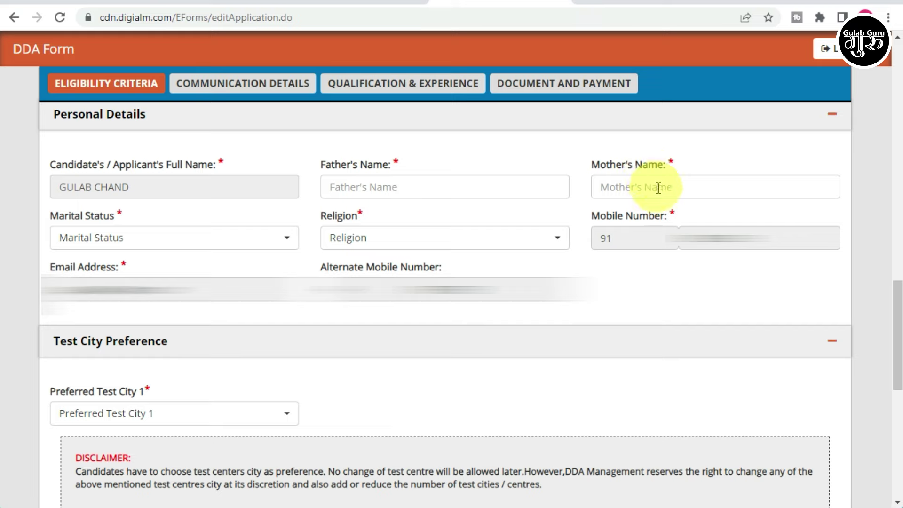
{"action": "left_click", "coordinate": [259, 239]}
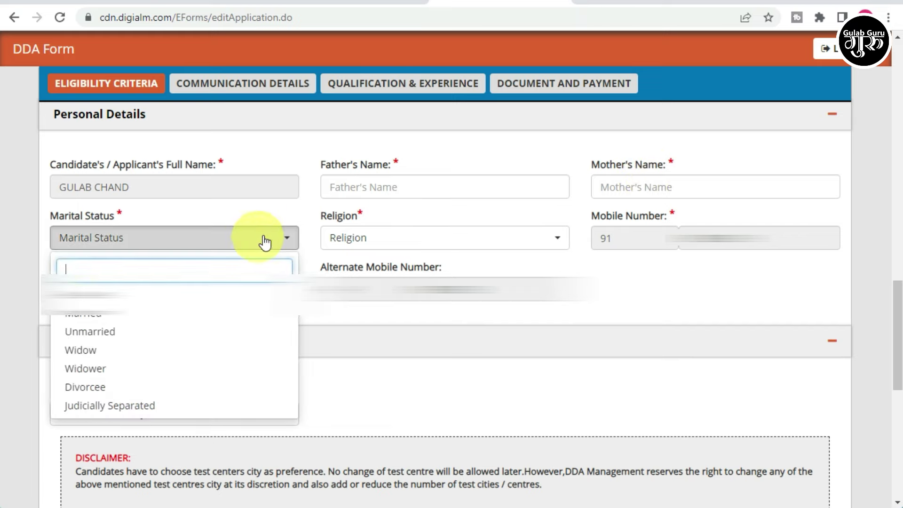
{"action": "left_click", "coordinate": [97, 332]}
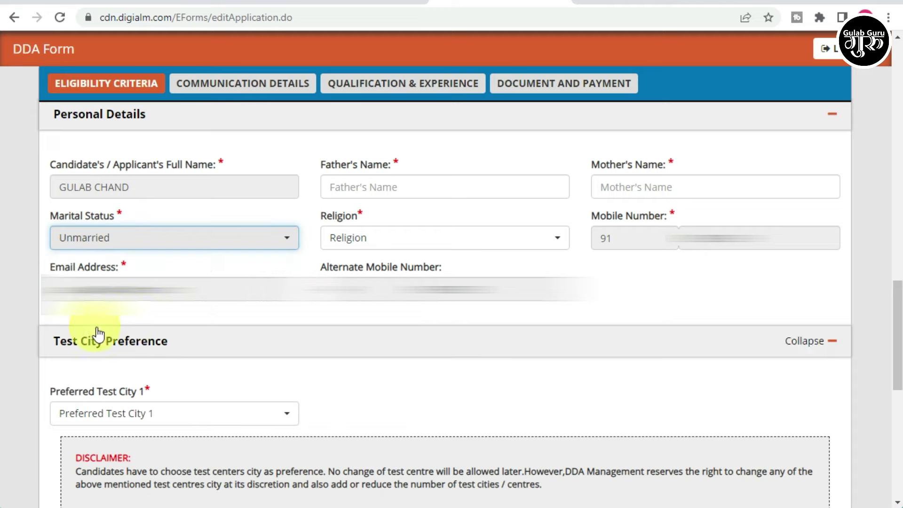
{"action": "left_click", "coordinate": [395, 247]}
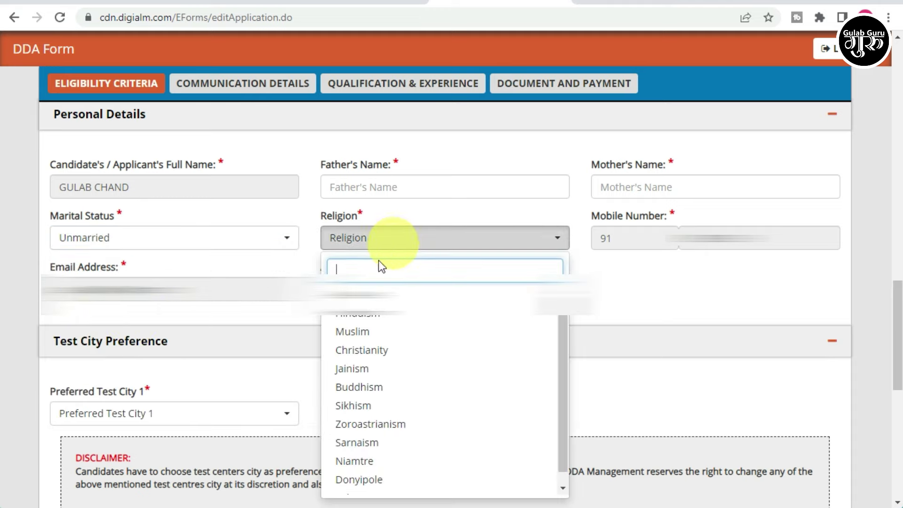
{"action": "left_click", "coordinate": [356, 320]}
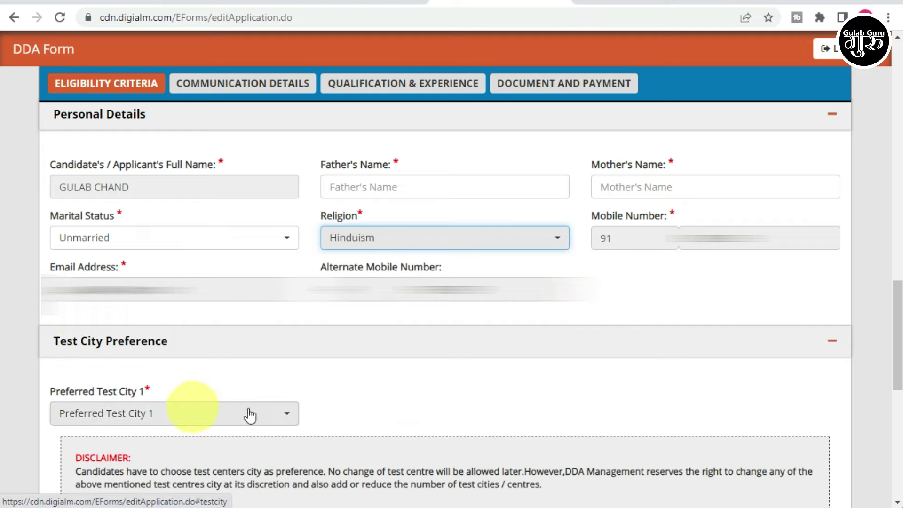
Choose Delhi NCR as Preferred Test City 1 and collapse the Test City Preference section
{"action": "left_click", "coordinate": [219, 420]}
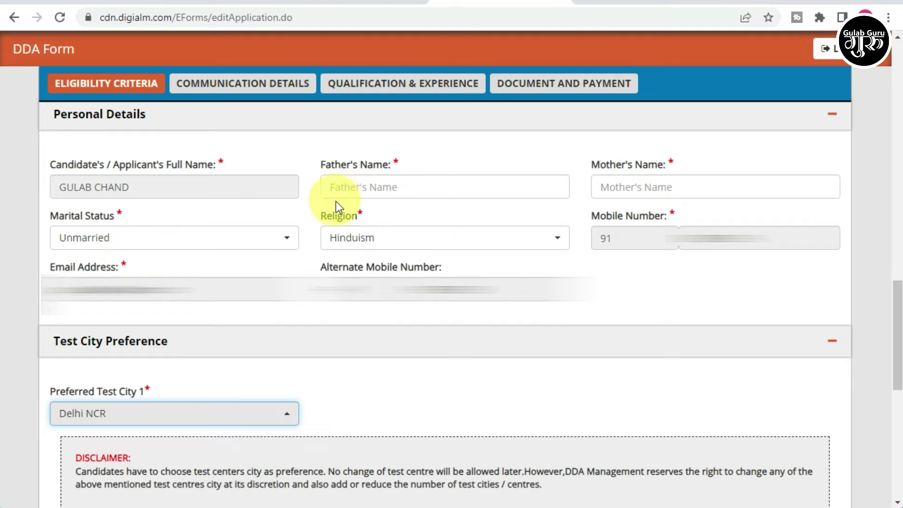
{"action": "left_click", "coordinate": [432, 341]}
Answer No to both the Physically Handicapped and the Ex-Service man questions
{"action": "scroll", "coordinate": [361, 252], "scroll_direction": "down", "scroll_amount": 4}
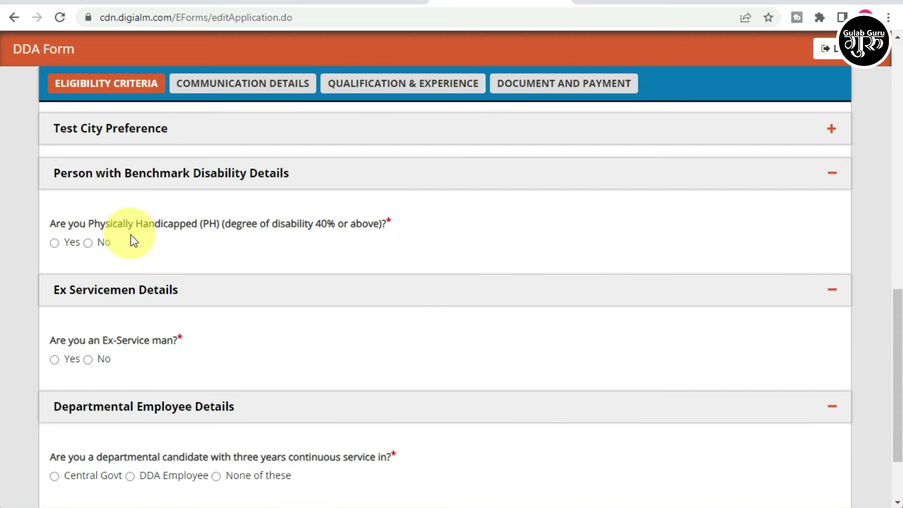
{"action": "left_click", "coordinate": [54, 243]}
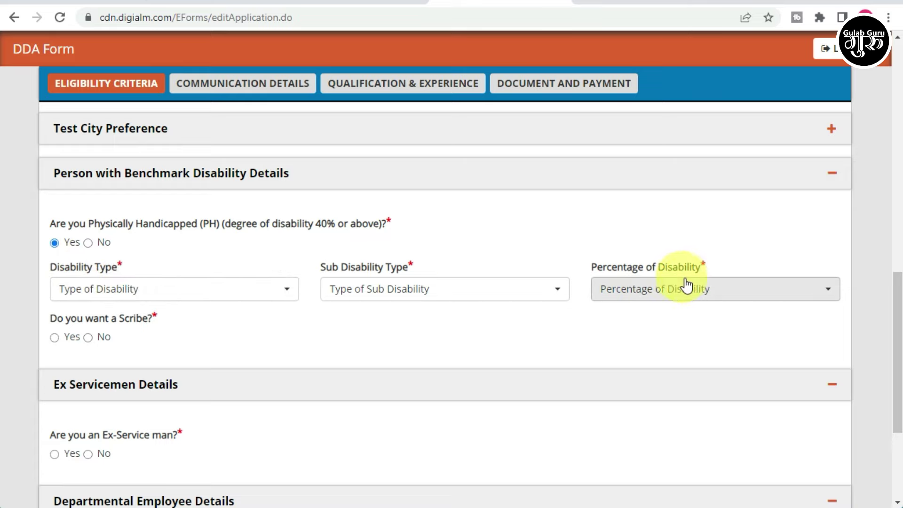
{"action": "left_click", "coordinate": [88, 243]}
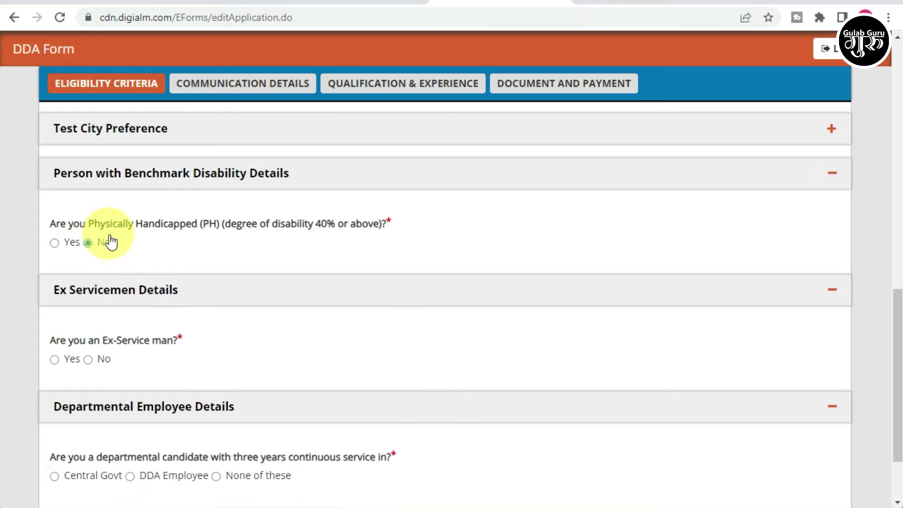
{"action": "scroll", "coordinate": [110, 242], "scroll_direction": "down", "scroll_amount": 3}
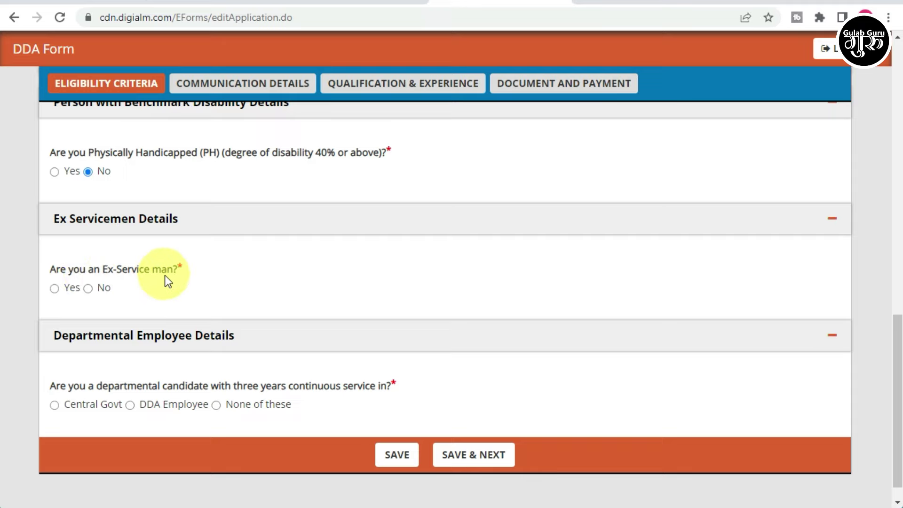
{"action": "left_click", "coordinate": [88, 288]}
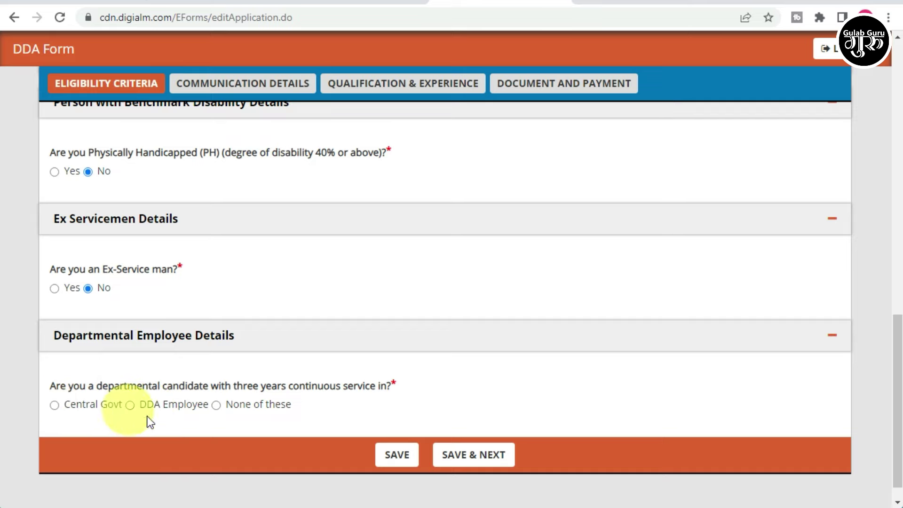
Choose None of these for departmental service, and save the eligibility criteria to continue to Communication Details
{"action": "left_click", "coordinate": [280, 409]}
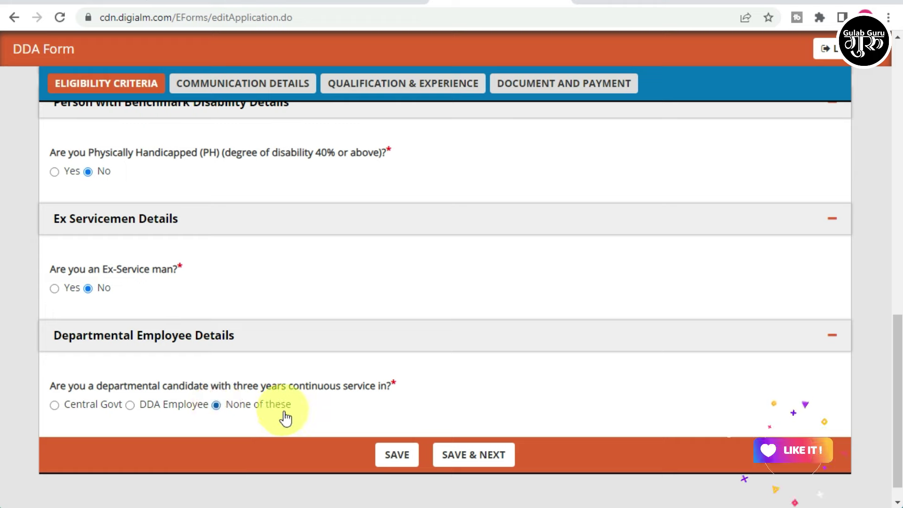
{"action": "left_click", "coordinate": [475, 458]}
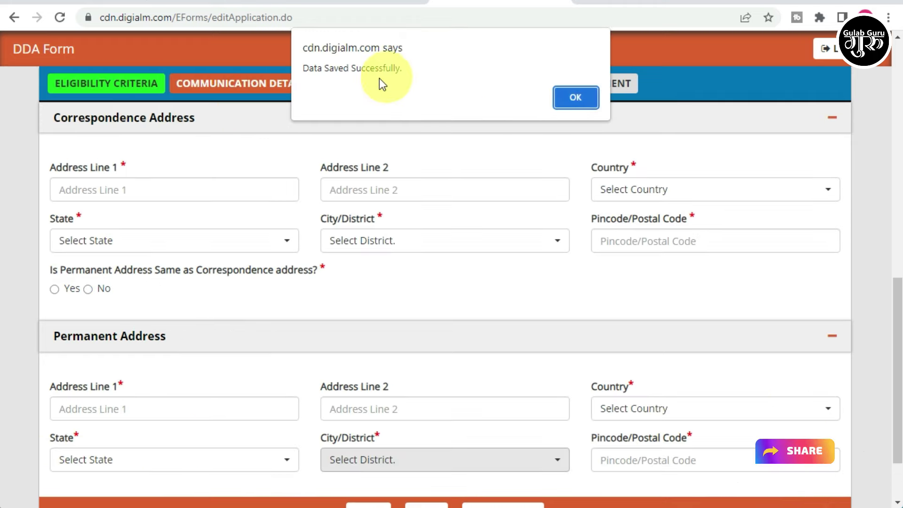
{"action": "left_click", "coordinate": [577, 97]}
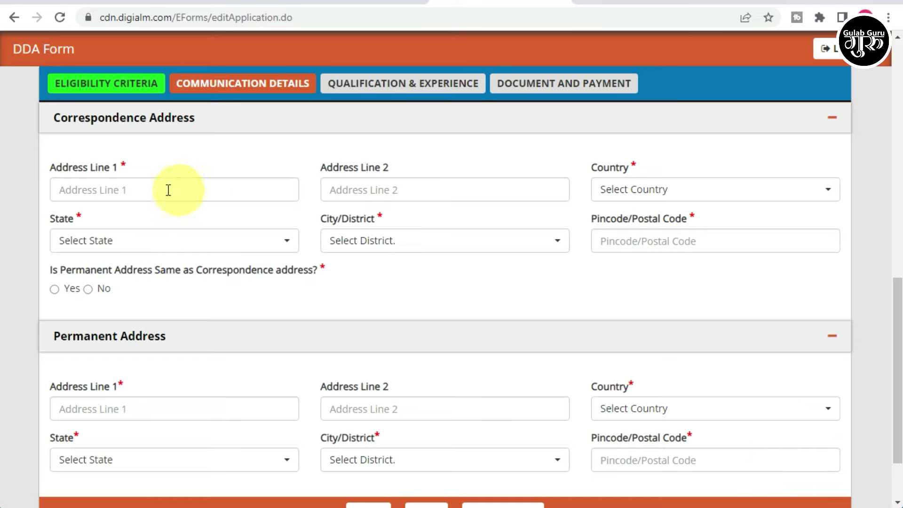
Look over the correspondence and permanent address fields, and save the communication details to continue to Qualification & Experience
{"action": "scroll", "coordinate": [371, 277], "scroll_direction": "down", "scroll_amount": 2}
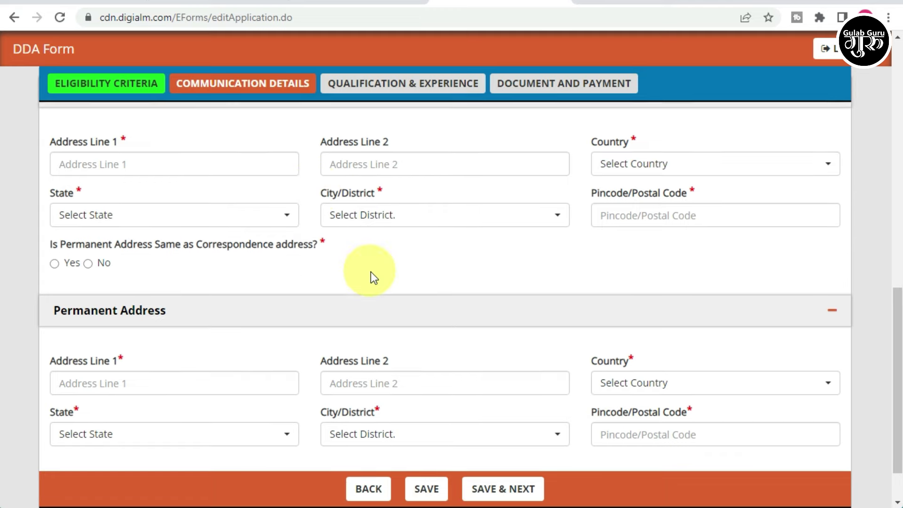
{"action": "scroll", "coordinate": [175, 243], "scroll_direction": "up", "scroll_amount": 2}
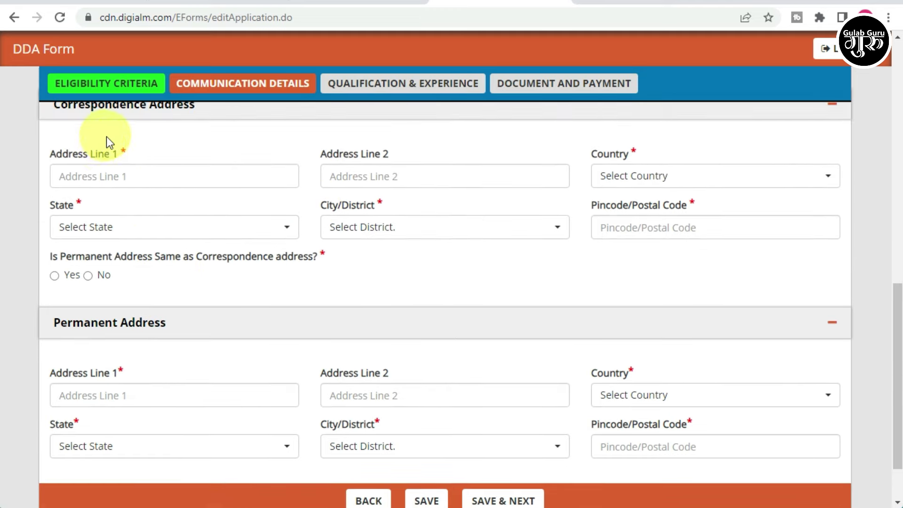
{"action": "scroll", "coordinate": [106, 141], "scroll_direction": "up", "scroll_amount": 2}
{"action": "scroll", "coordinate": [155, 291], "scroll_direction": "down", "scroll_amount": 3}
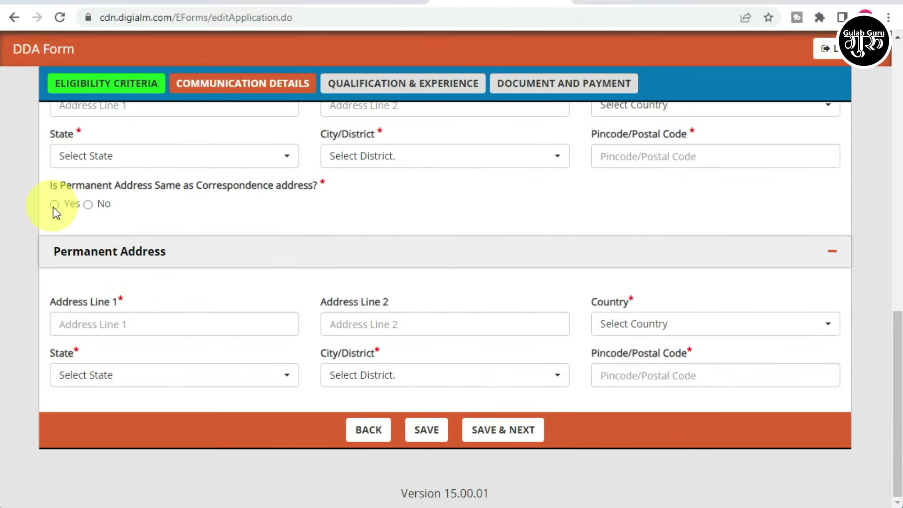
{"action": "scroll", "coordinate": [242, 226], "scroll_direction": "up", "scroll_amount": 2}
{"action": "scroll", "coordinate": [242, 226], "scroll_direction": "down", "scroll_amount": 2}
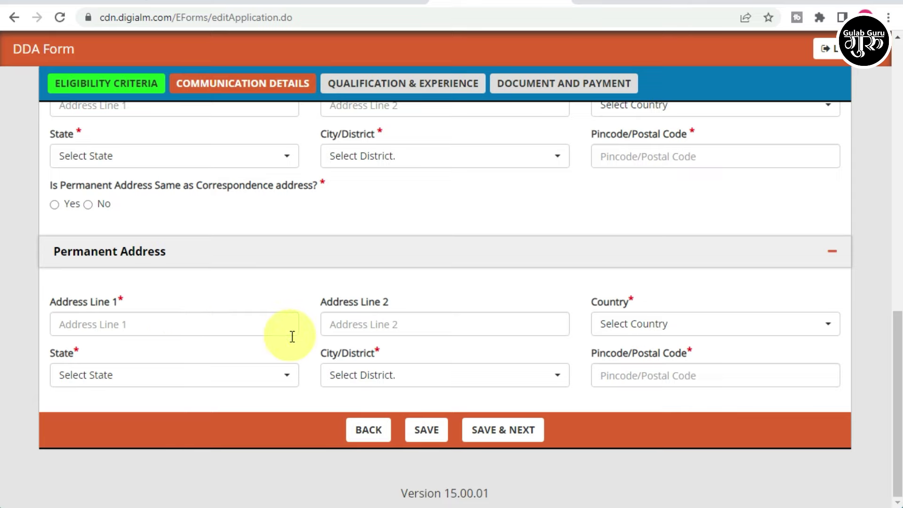
{"action": "left_click", "coordinate": [516, 434]}
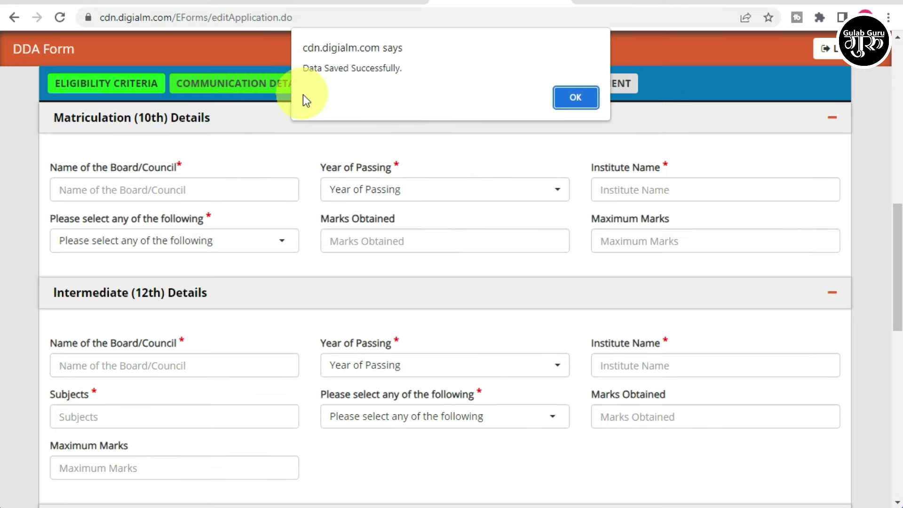
{"action": "left_click", "coordinate": [573, 101]}
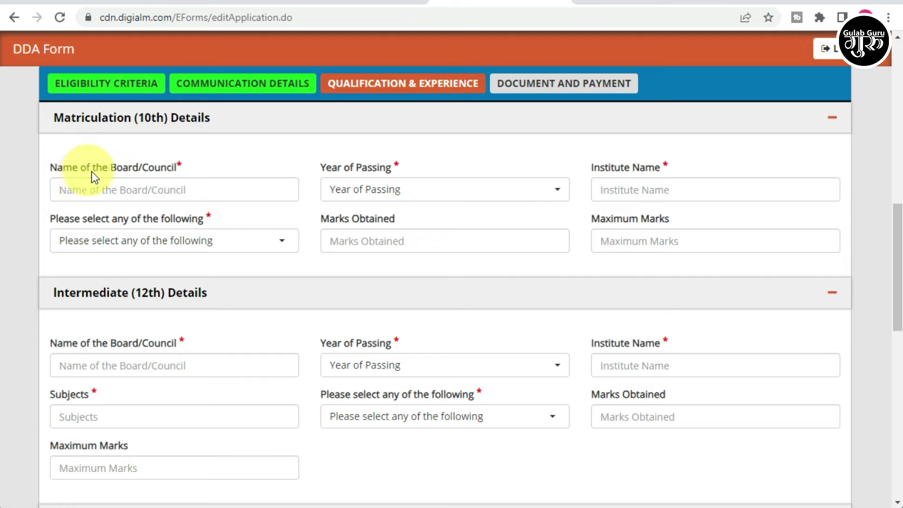
Set the Matriculation (10th) result type to Percentage and go to its marks fields
{"action": "left_click", "coordinate": [174, 191]}
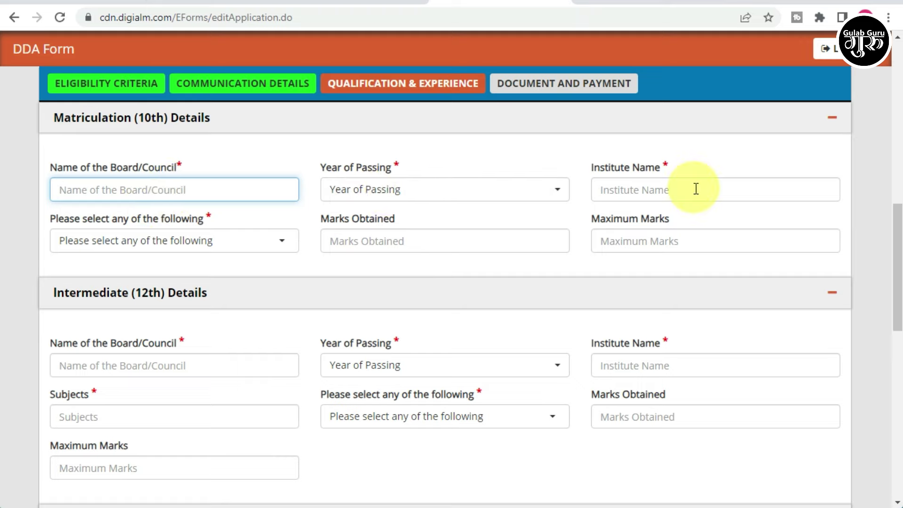
{"action": "left_click", "coordinate": [277, 246]}
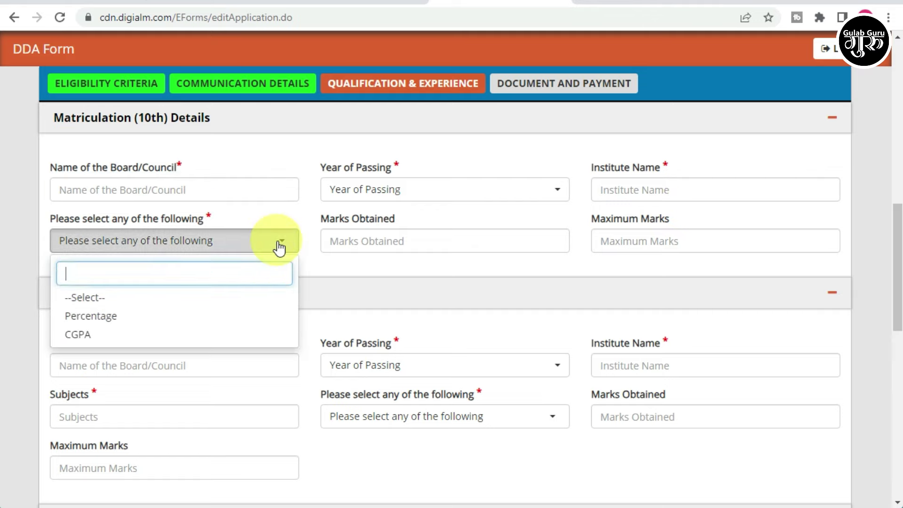
{"action": "left_click", "coordinate": [100, 318]}
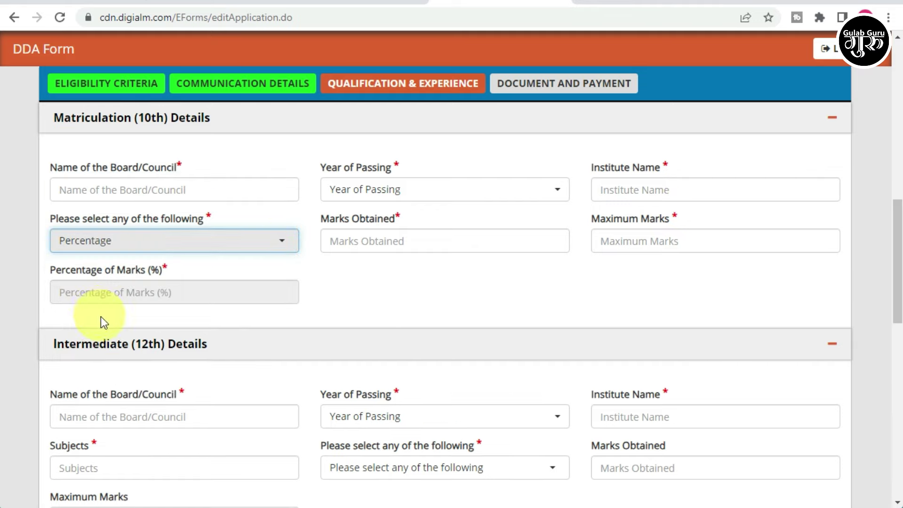
{"action": "left_click", "coordinate": [380, 241]}
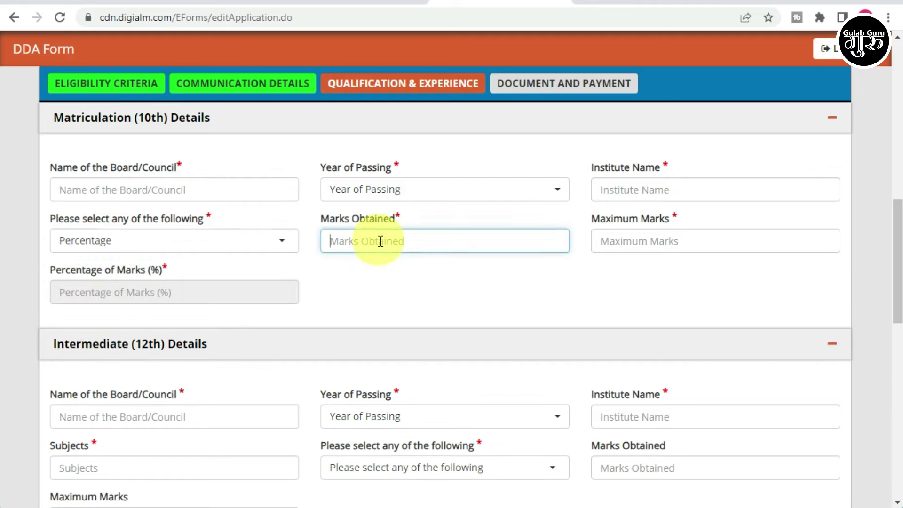
{"action": "left_click", "coordinate": [653, 240]}
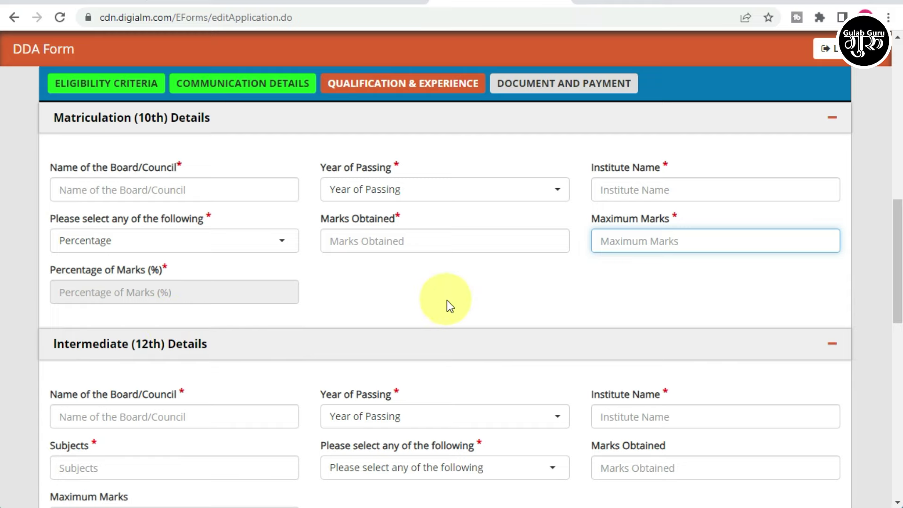
Choose Hindi as the skill test language, and save the qualification details to continue to Document and Payment
{"action": "scroll", "coordinate": [446, 300], "scroll_direction": "down", "scroll_amount": 4}
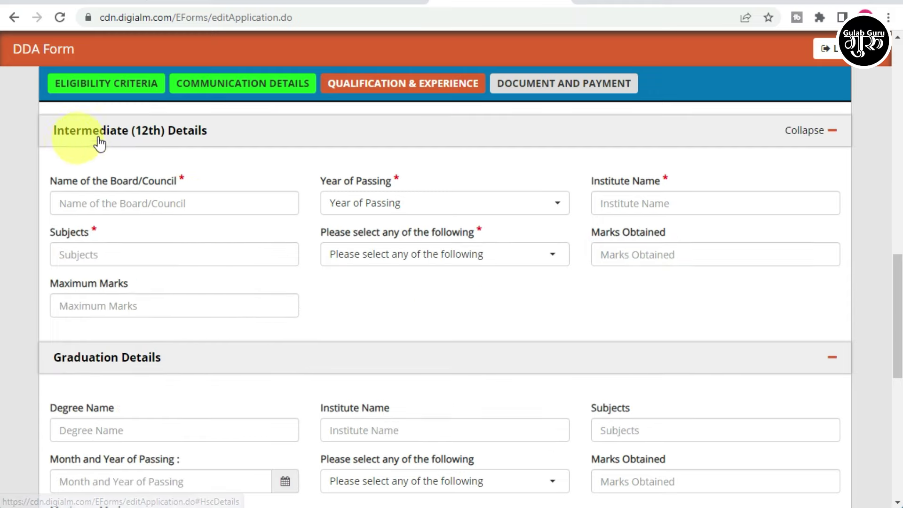
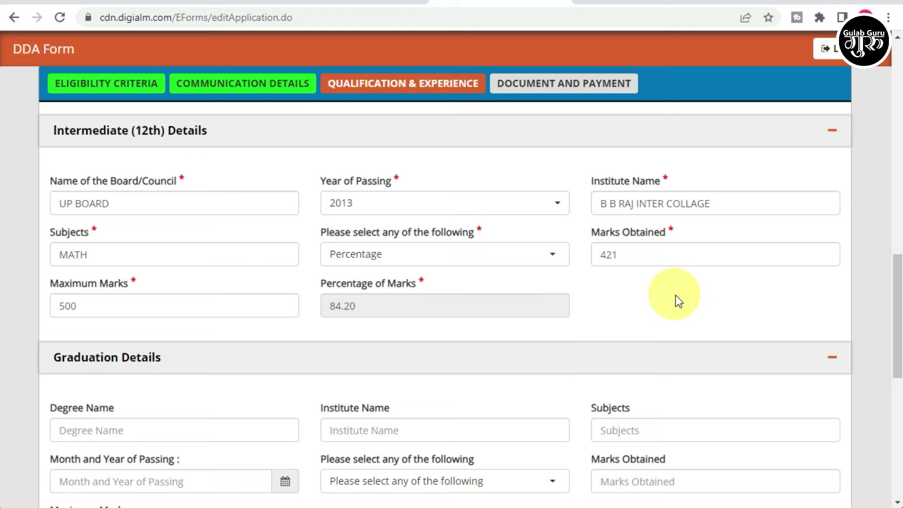
{"action": "scroll", "coordinate": [631, 321], "scroll_direction": "down", "scroll_amount": 4}
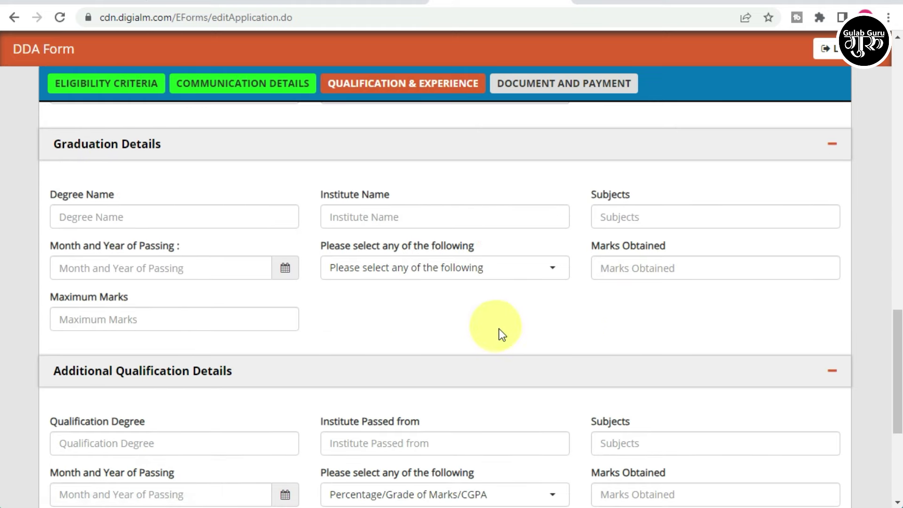
{"action": "scroll", "coordinate": [501, 335], "scroll_direction": "up", "scroll_amount": 3}
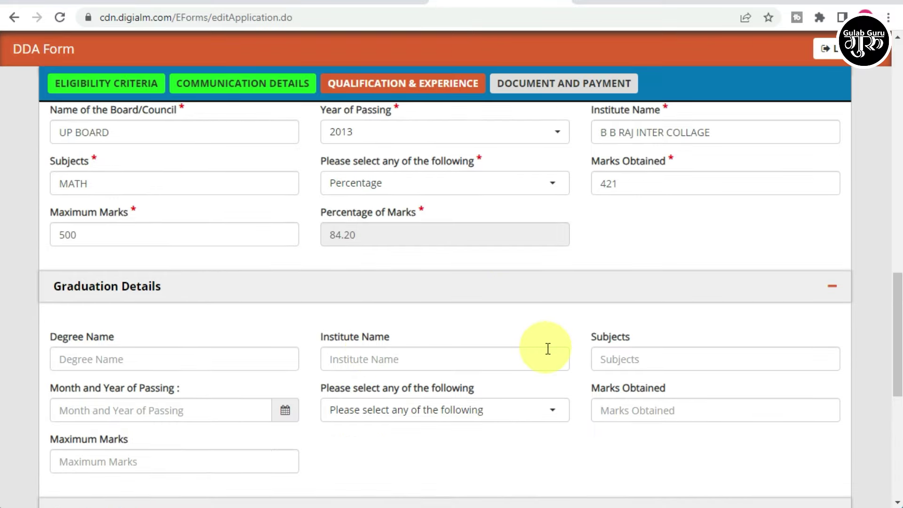
{"action": "scroll", "coordinate": [545, 348], "scroll_direction": "up", "scroll_amount": 2}
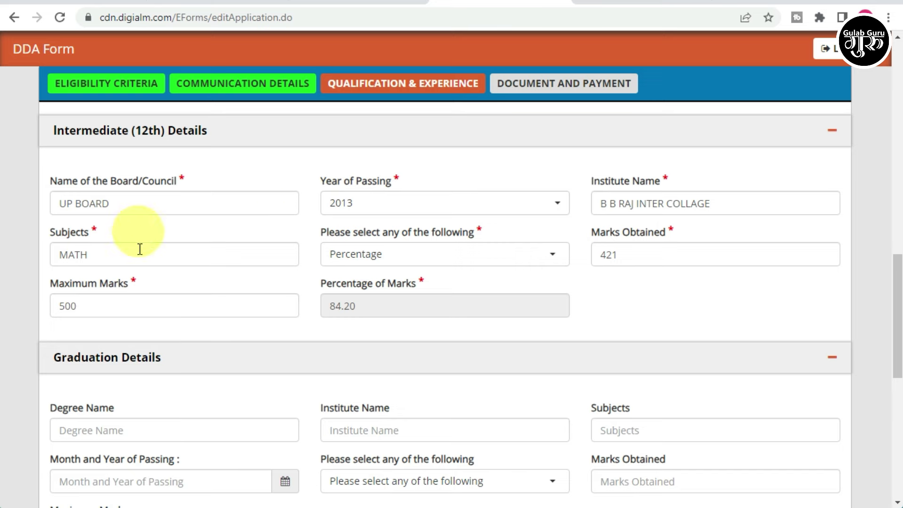
{"action": "scroll", "coordinate": [544, 334], "scroll_direction": "down", "scroll_amount": 5}
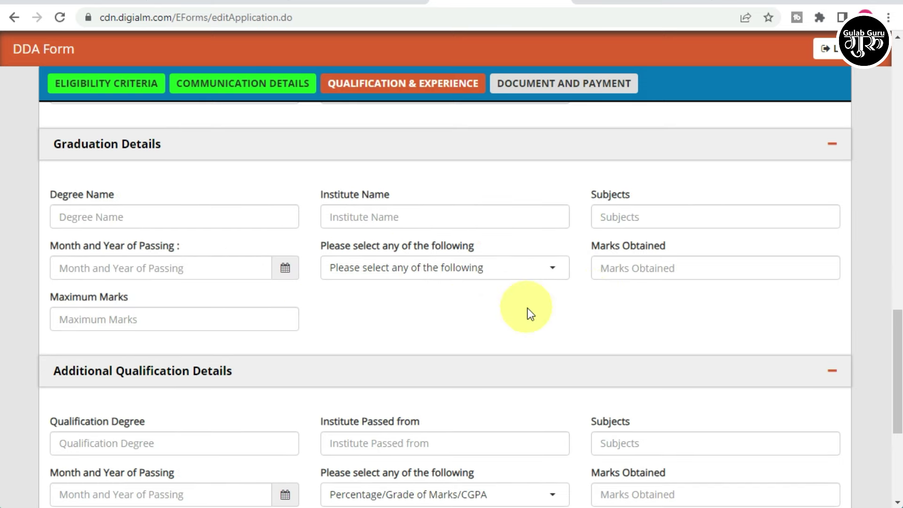
{"action": "scroll", "coordinate": [529, 312], "scroll_direction": "down", "scroll_amount": 3}
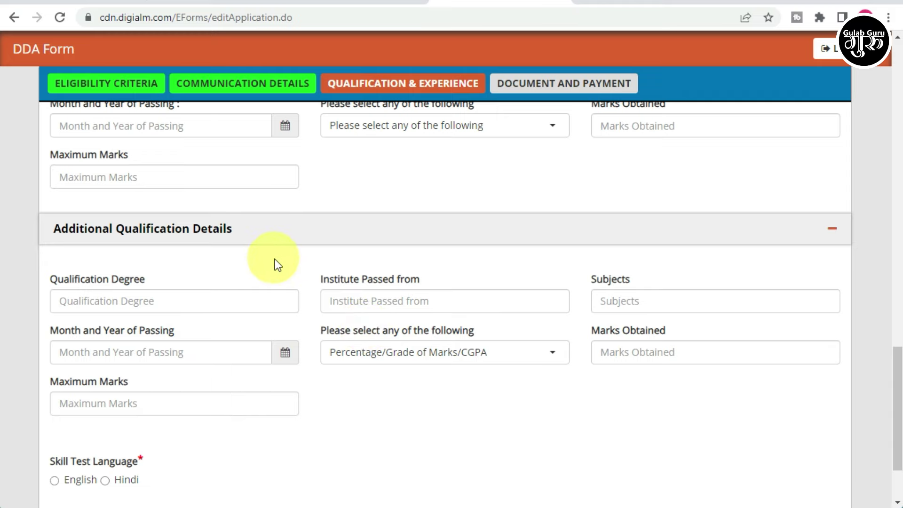
{"action": "scroll", "coordinate": [278, 264], "scroll_direction": "down", "scroll_amount": 2}
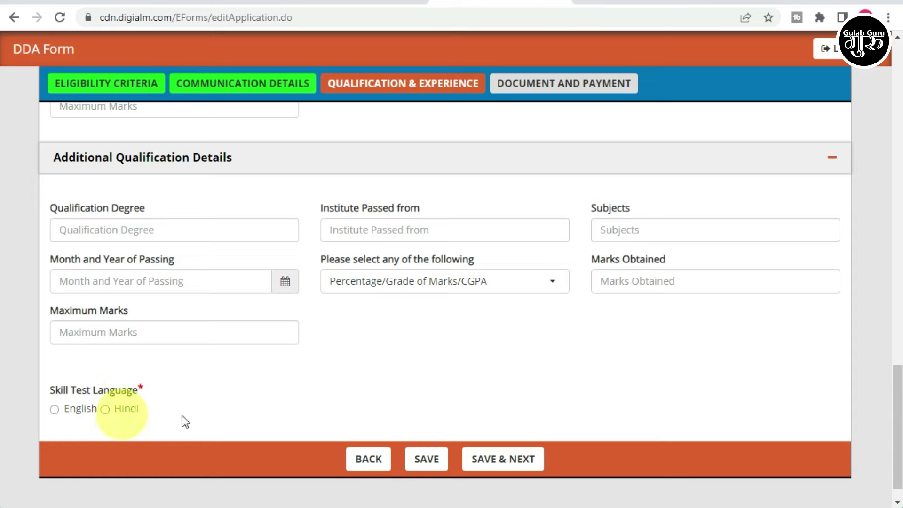
{"action": "left_click", "coordinate": [104, 409]}
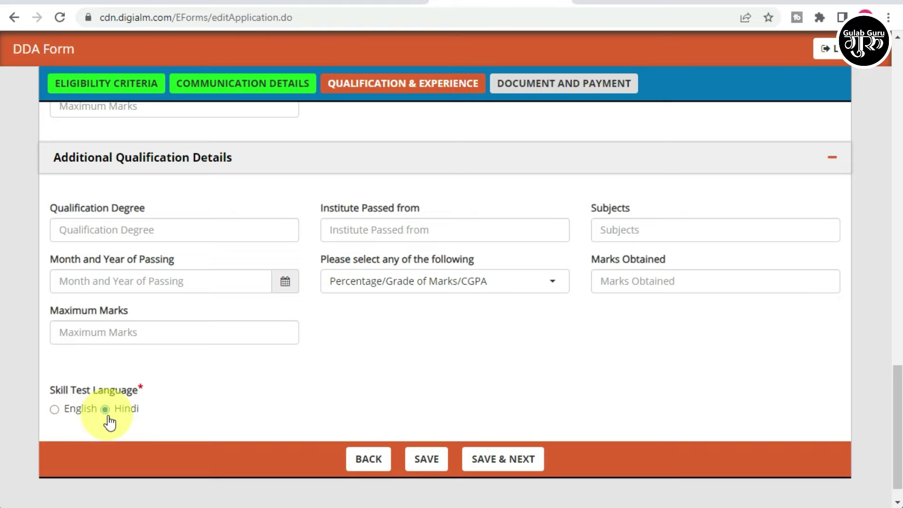
{"action": "left_click", "coordinate": [489, 461]}
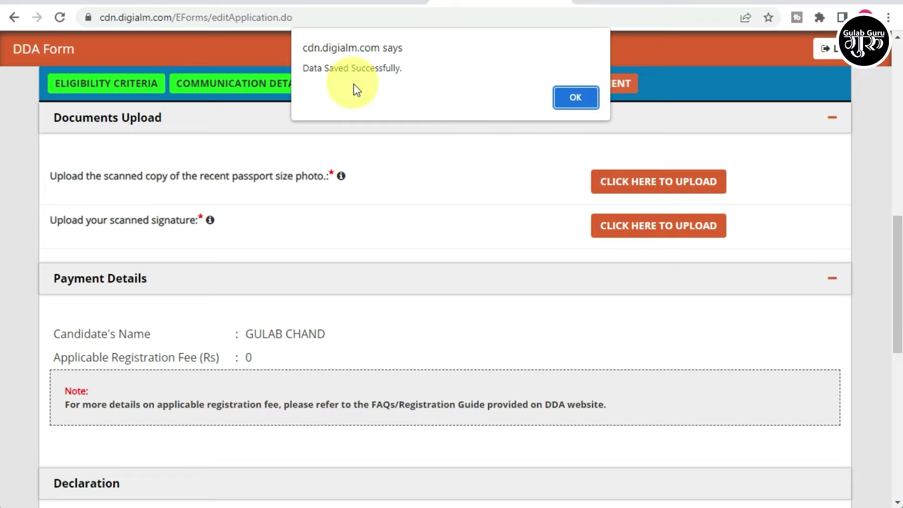
{"action": "left_click", "coordinate": [571, 98]}
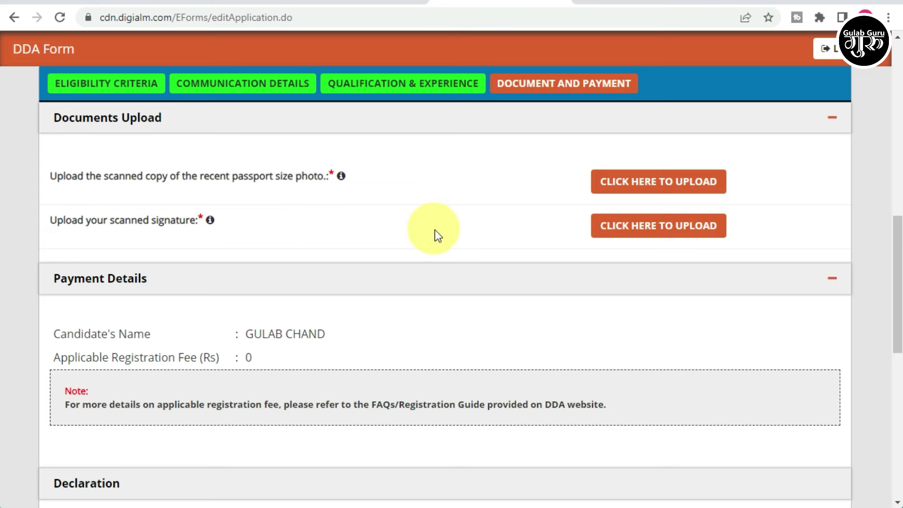
Upload the Desktop file photo.jpg as the recent passport size photo
{"action": "scroll", "coordinate": [449, 244], "scroll_direction": "up", "scroll_amount": 2}
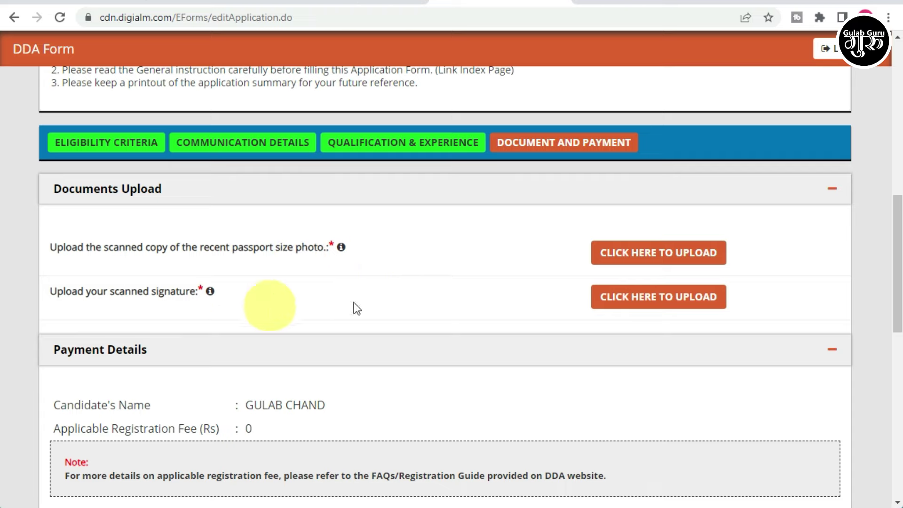
{"action": "mouse_move", "coordinate": [341, 248]}
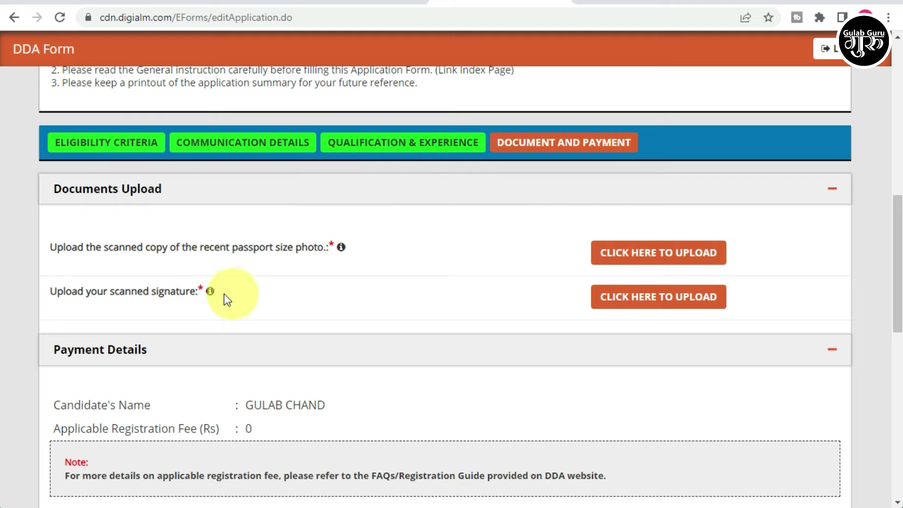
{"action": "mouse_move", "coordinate": [211, 295]}
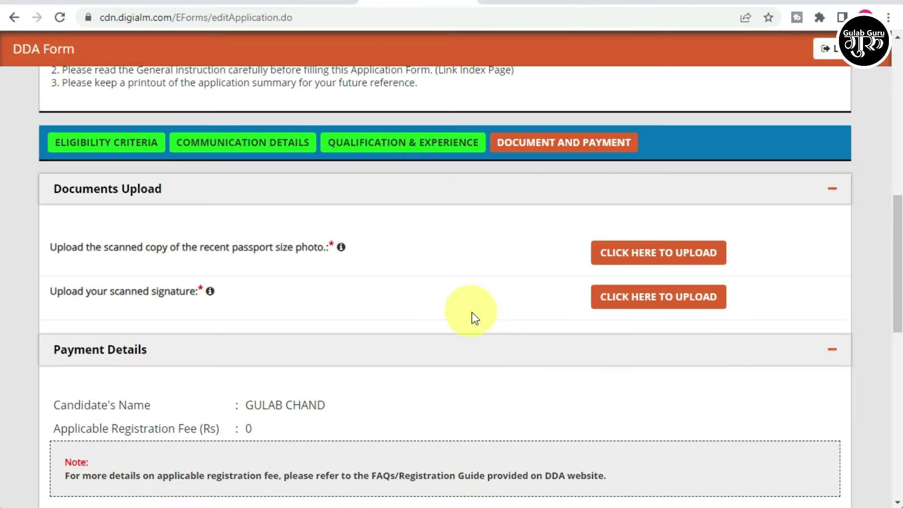
{"action": "left_click", "coordinate": [645, 256]}
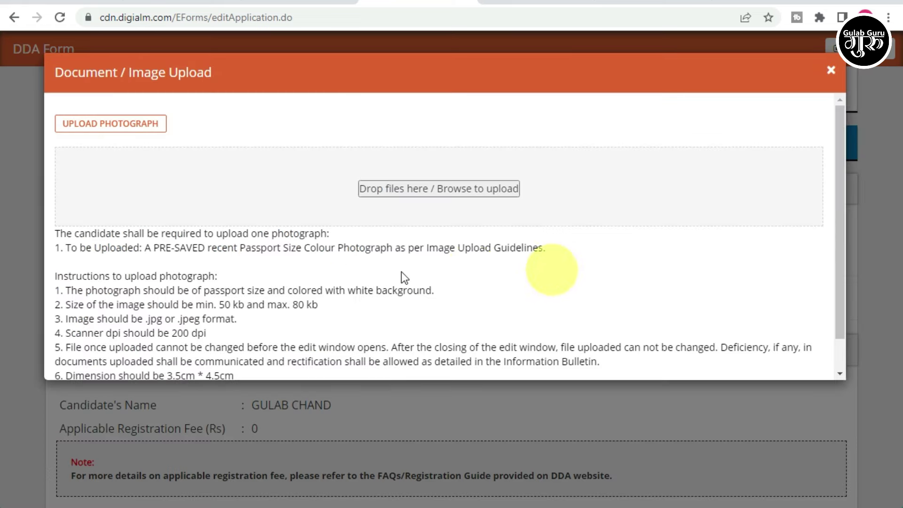
{"action": "left_click", "coordinate": [411, 195]}
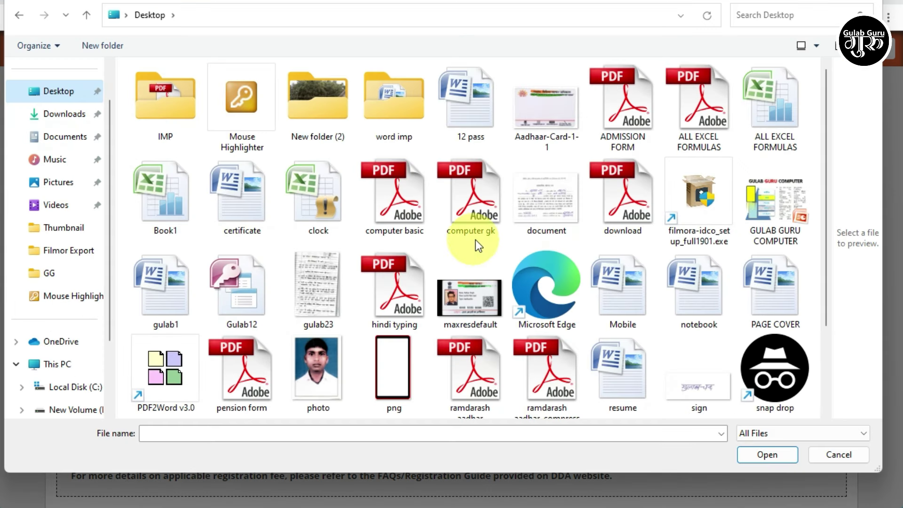
{"action": "left_click", "coordinate": [320, 370]}
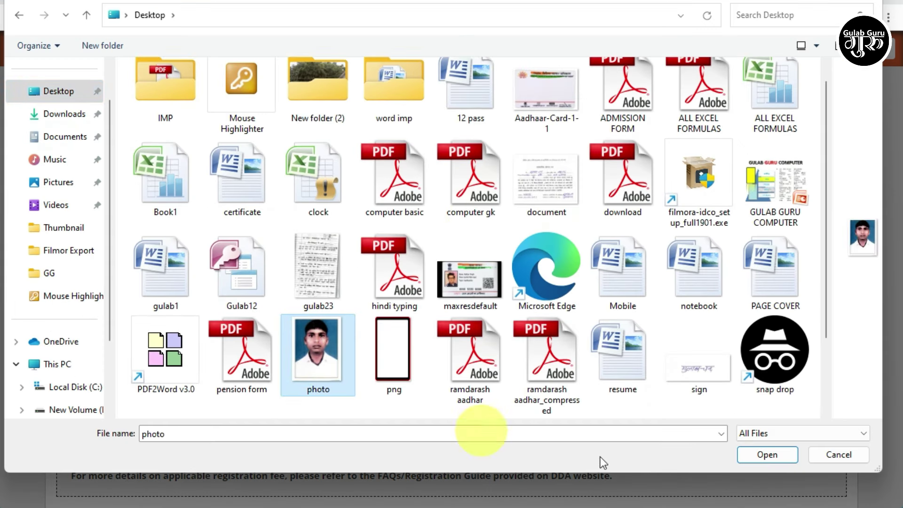
{"action": "left_click", "coordinate": [767, 457]}
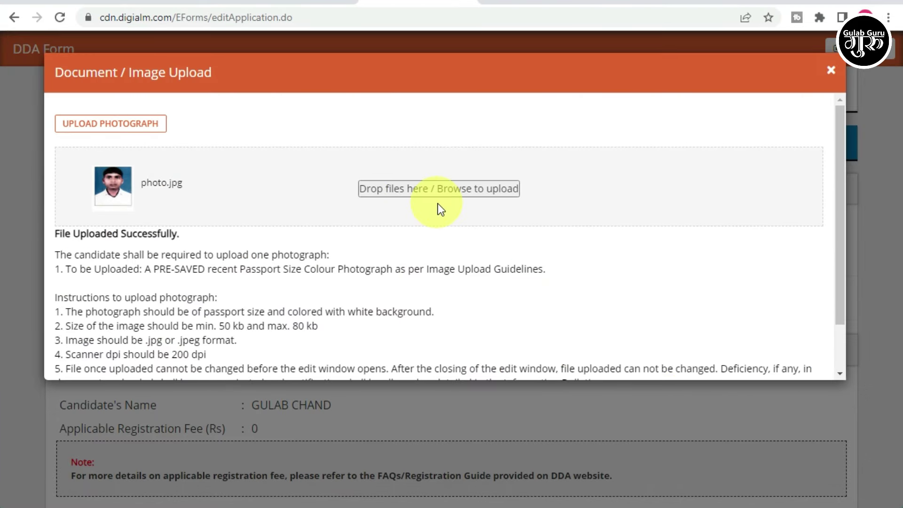
{"action": "scroll", "coordinate": [441, 208], "scroll_direction": "down", "scroll_amount": 2}
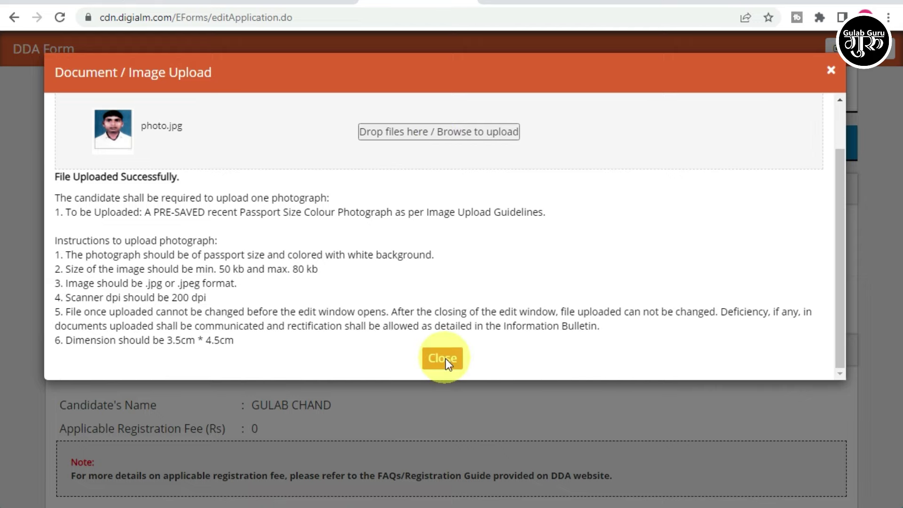
{"action": "left_click", "coordinate": [444, 358]}
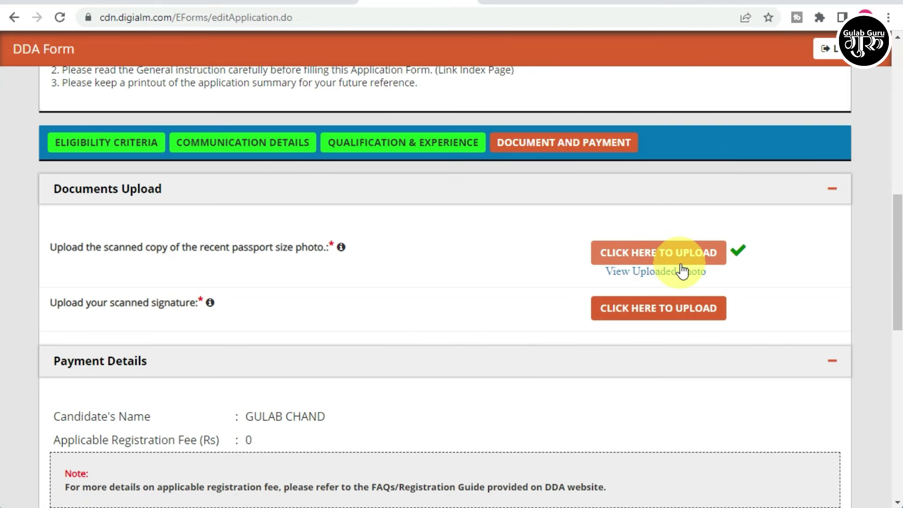
Upload the Desktop file sign.jpg as the scanned signature
{"action": "left_click", "coordinate": [653, 318]}
{"action": "left_click", "coordinate": [433, 188]}
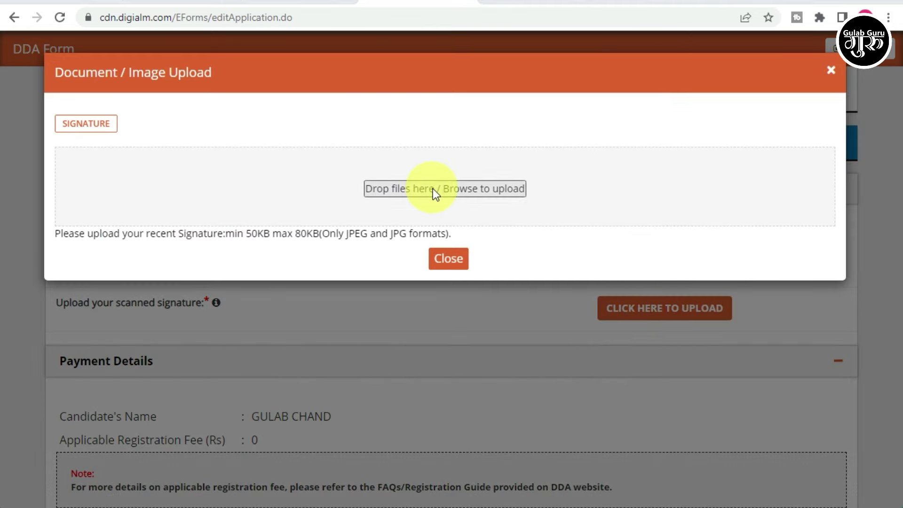
{"action": "scroll", "coordinate": [432, 188], "scroll_direction": "down", "scroll_amount": 2}
{"action": "left_click", "coordinate": [706, 274]}
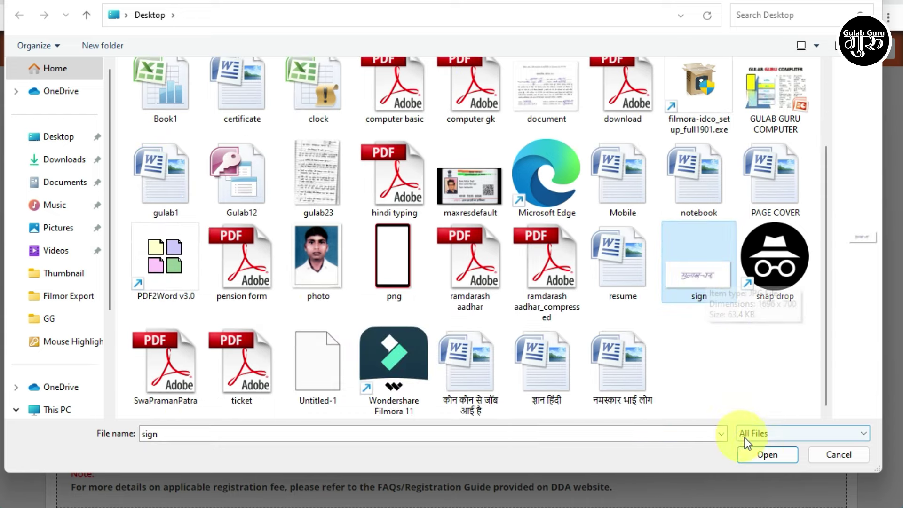
{"action": "left_click", "coordinate": [758, 453]}
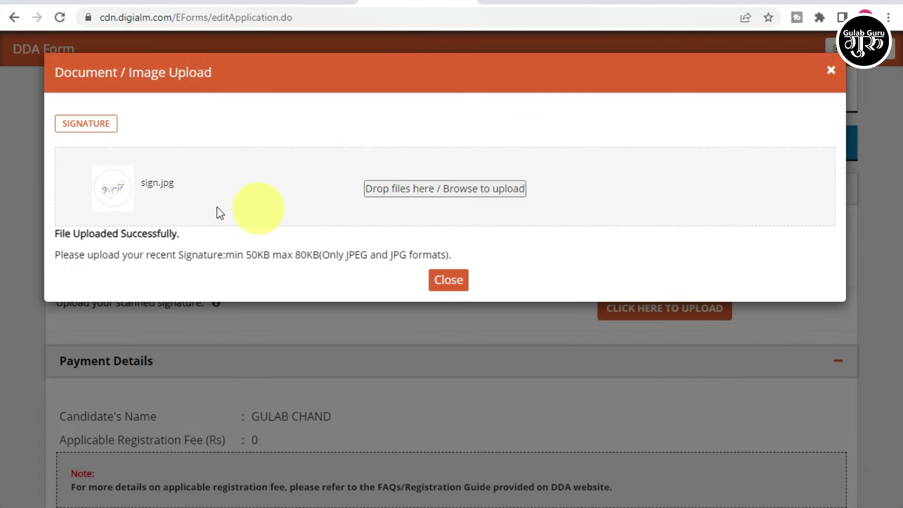
{"action": "left_click", "coordinate": [447, 279]}
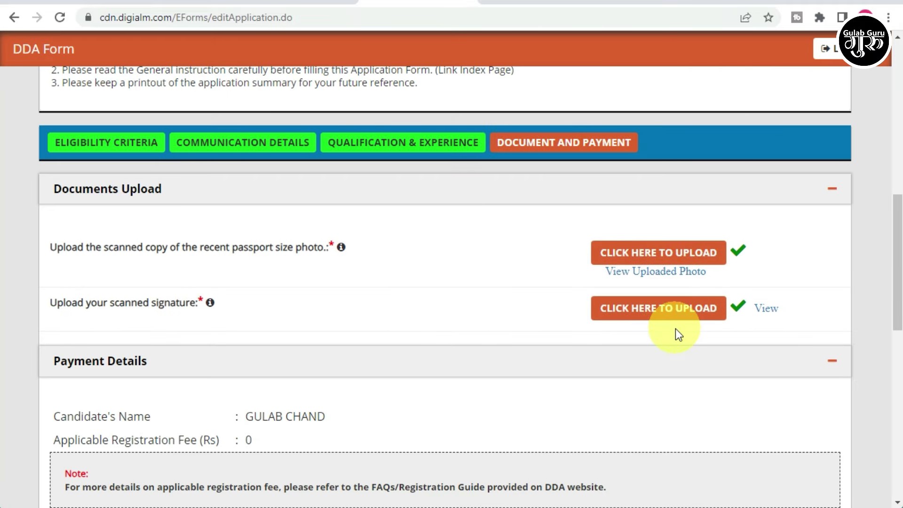
Accept all five statements in the Declaration section, including I Agree
{"action": "scroll", "coordinate": [675, 328], "scroll_direction": "down", "scroll_amount": 1}
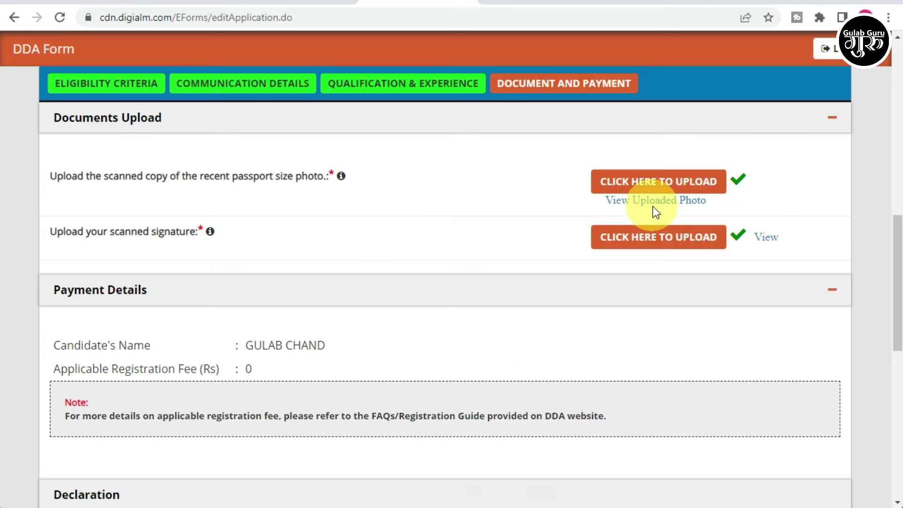
{"action": "left_click", "coordinate": [53, 499]}
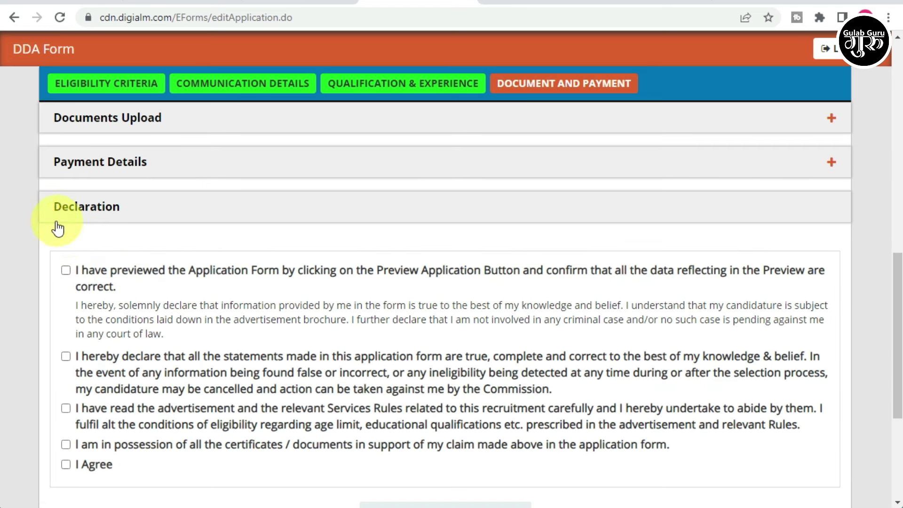
{"action": "left_click", "coordinate": [65, 270]}
{"action": "left_click", "coordinate": [65, 356]}
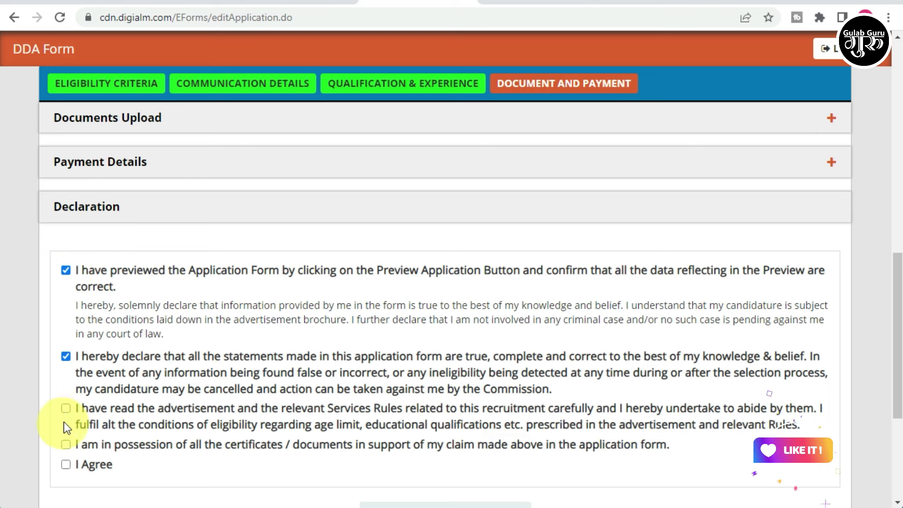
{"action": "left_click", "coordinate": [66, 408]}
{"action": "left_click", "coordinate": [66, 444]}
{"action": "left_click", "coordinate": [65, 465]}
Fill in the captcha field below the declaration with the seven characters from the image
{"action": "scroll", "coordinate": [414, 379], "scroll_direction": "down", "scroll_amount": 5}
{"action": "left_click", "coordinate": [430, 360]}
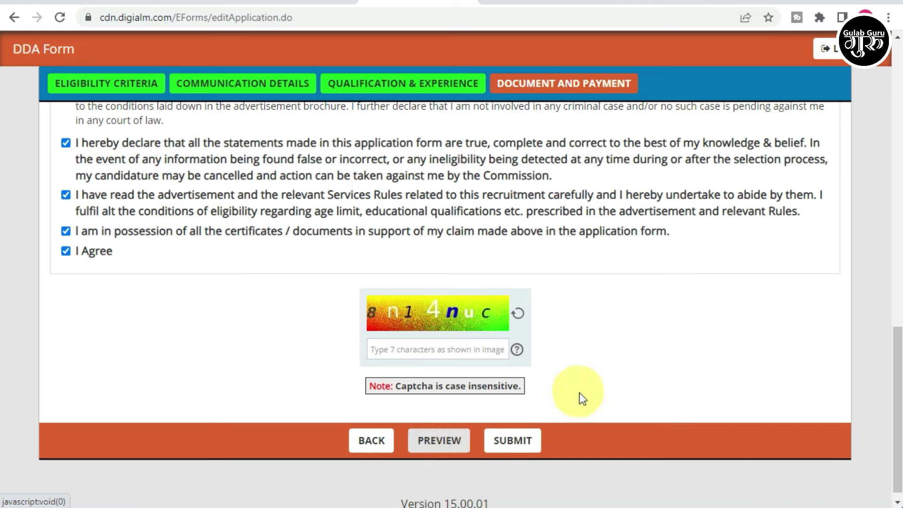
{"action": "type", "text": "8n14nuc"}
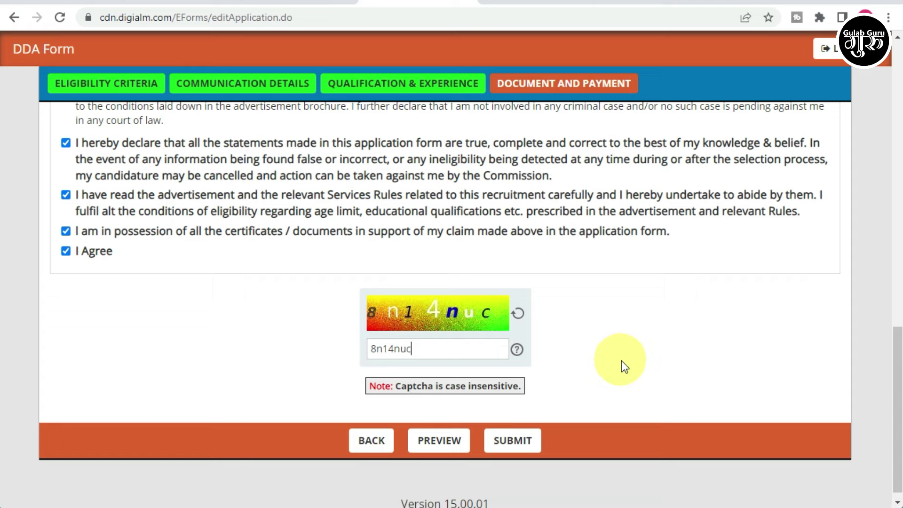
Submit the application form, agree to the personal data instructions and dismiss the submission note
{"action": "scroll", "coordinate": [622, 360], "scroll_direction": "down", "scroll_amount": 1}
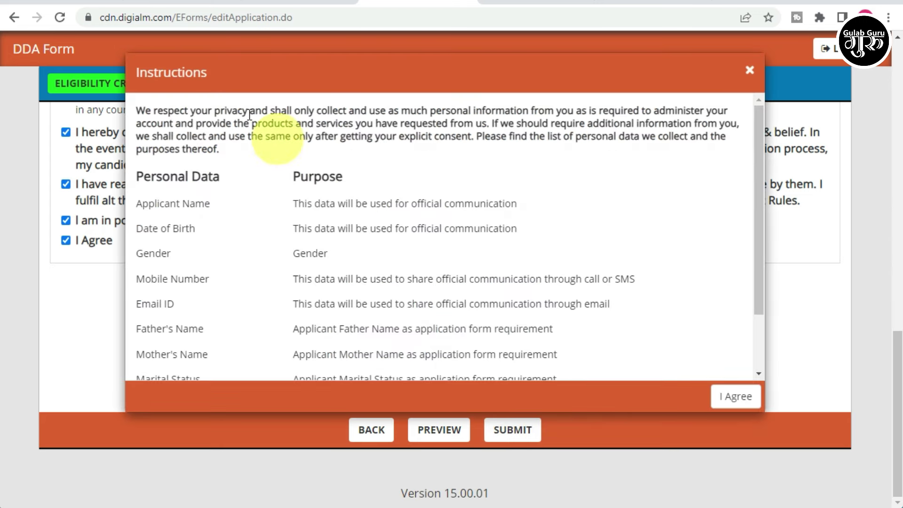
{"action": "scroll", "coordinate": [571, 321], "scroll_direction": "down", "scroll_amount": 3}
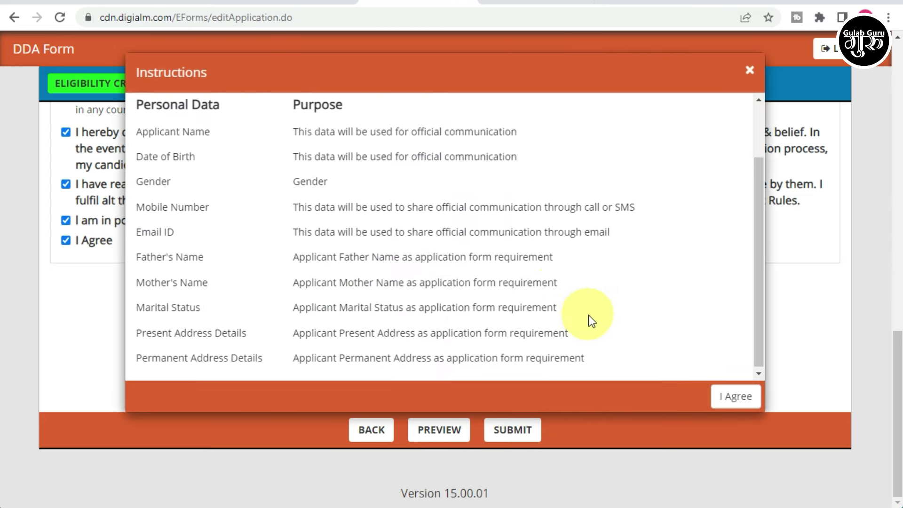
{"action": "left_click", "coordinate": [728, 404]}
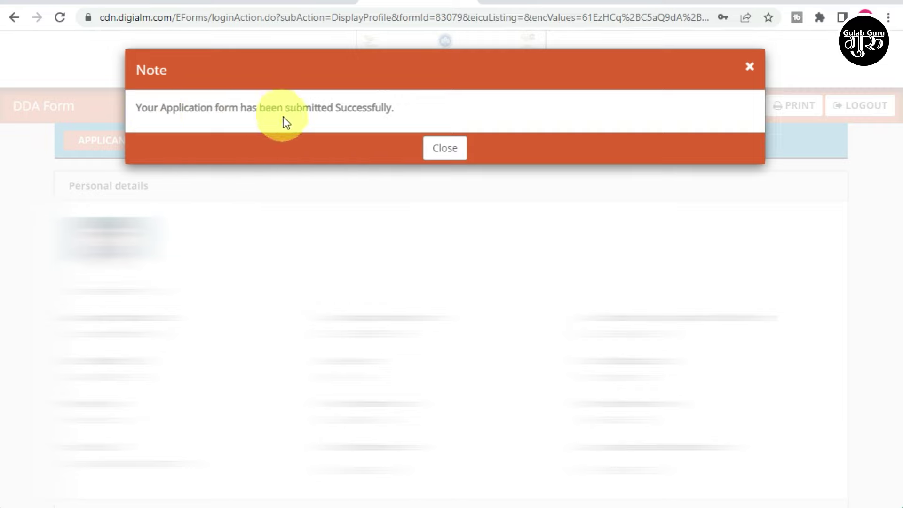
{"action": "left_click", "coordinate": [442, 150]}
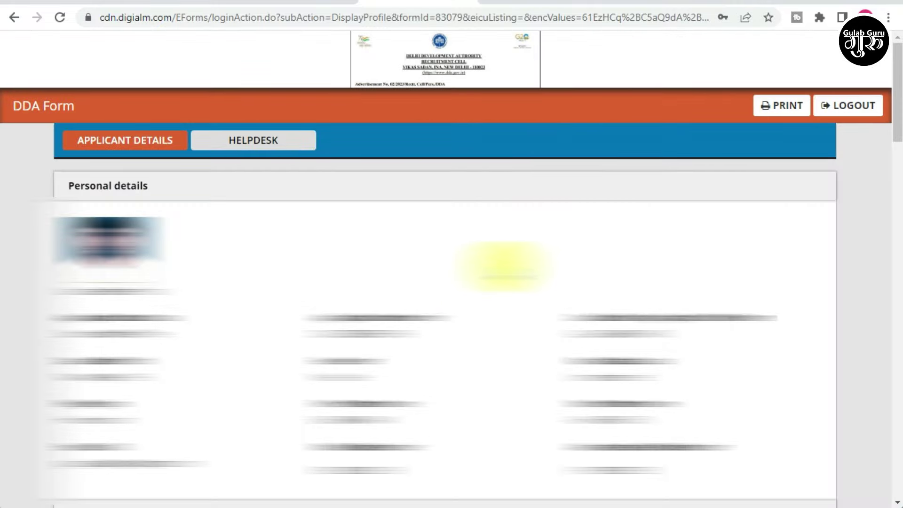
Look through the submitted application's applicant details from the personal details to the last sections
{"action": "scroll", "coordinate": [503, 266], "scroll_direction": "down", "scroll_amount": 6}
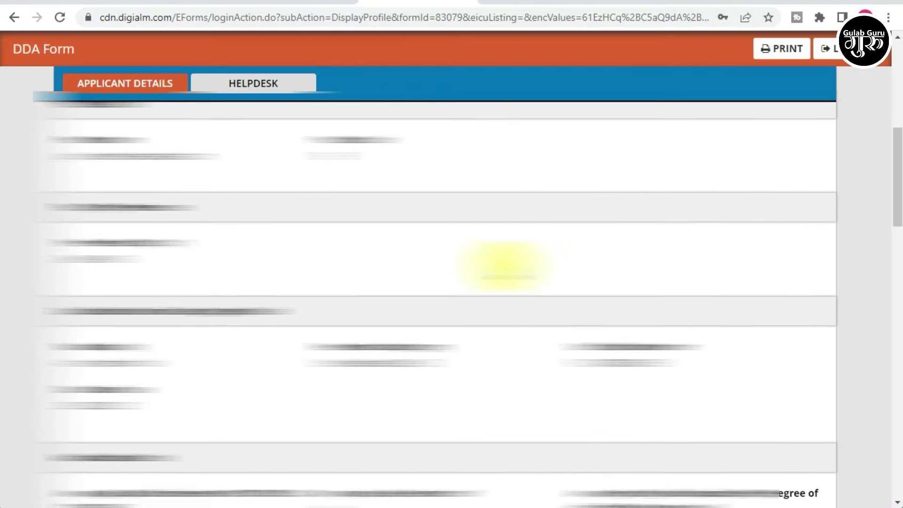
{"action": "scroll", "coordinate": [503, 266], "scroll_direction": "down", "scroll_amount": 10}
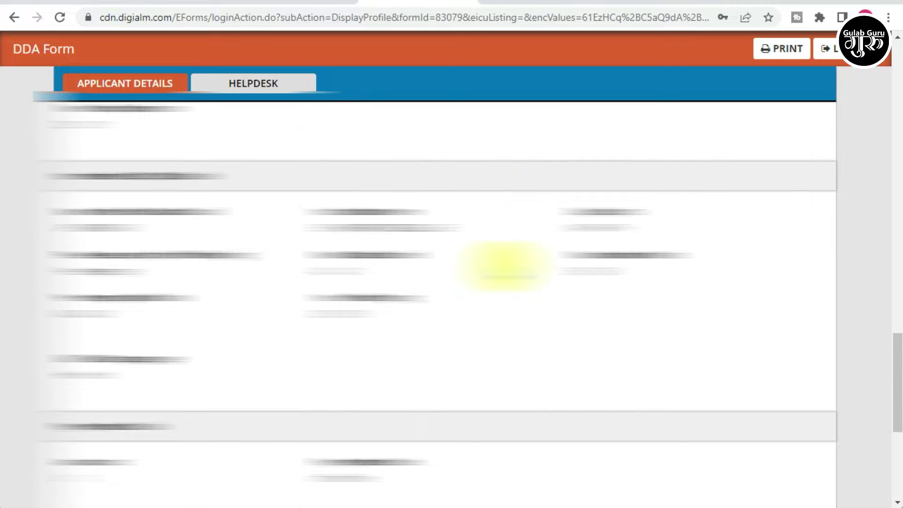
{"action": "scroll", "coordinate": [504, 265], "scroll_direction": "up", "scroll_amount": 15}
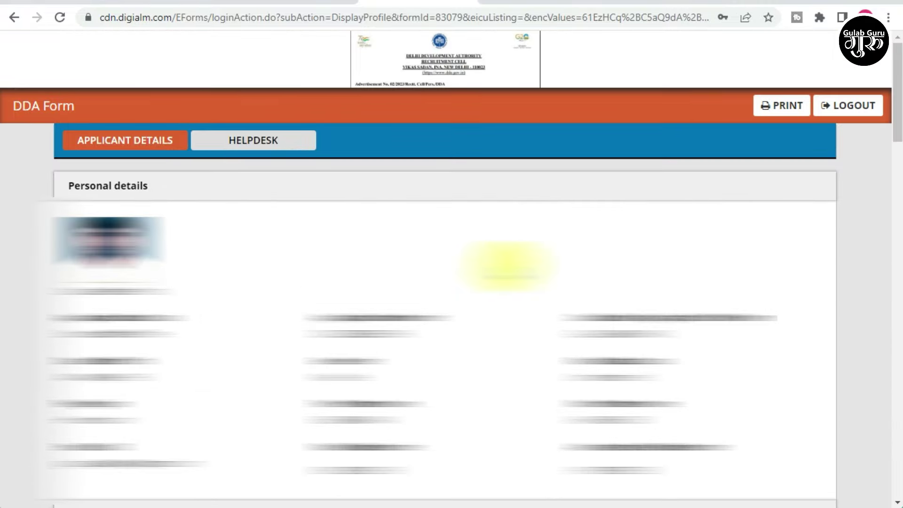